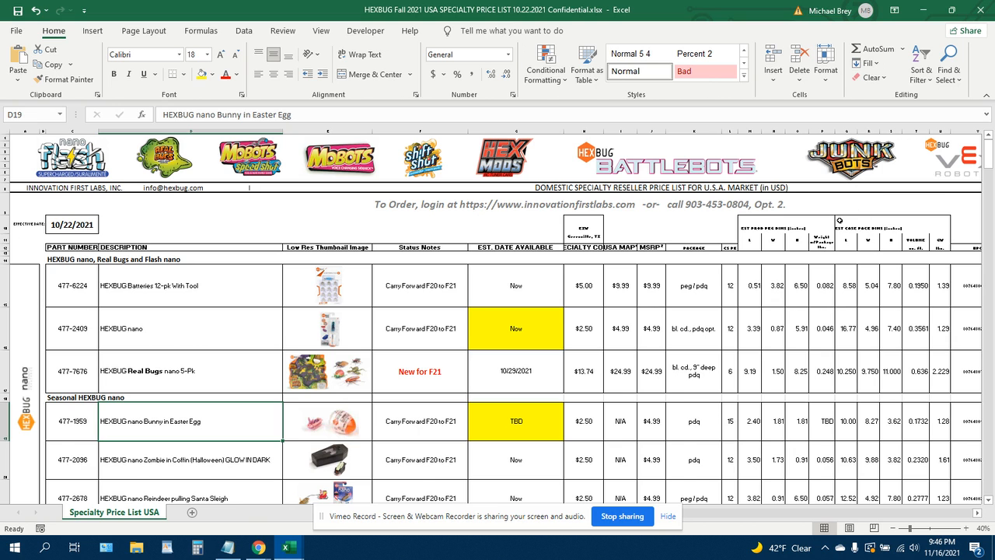
Scroll through the HEXBUG specialty price list to review its product rows and columns.
click(668, 516)
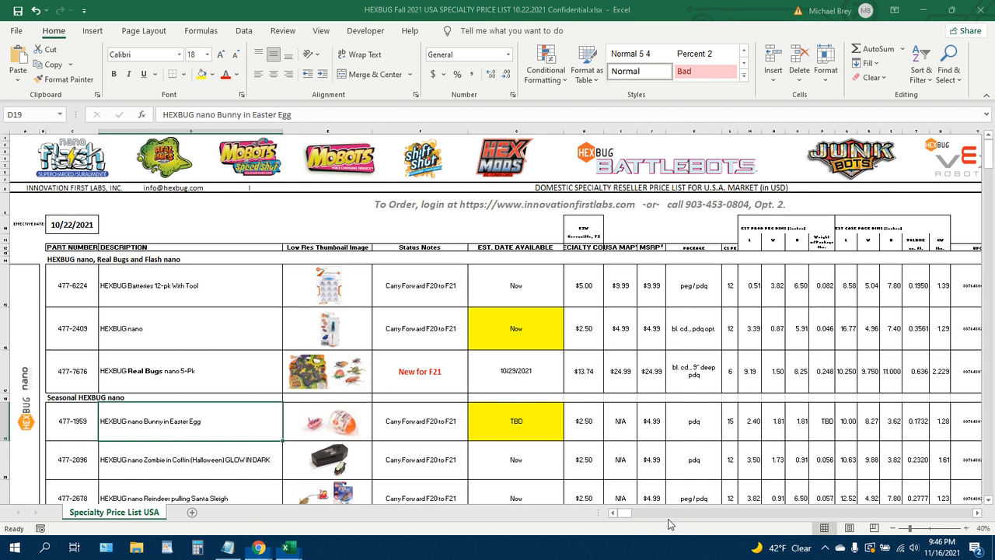
scroll(779, 401, down, 4)
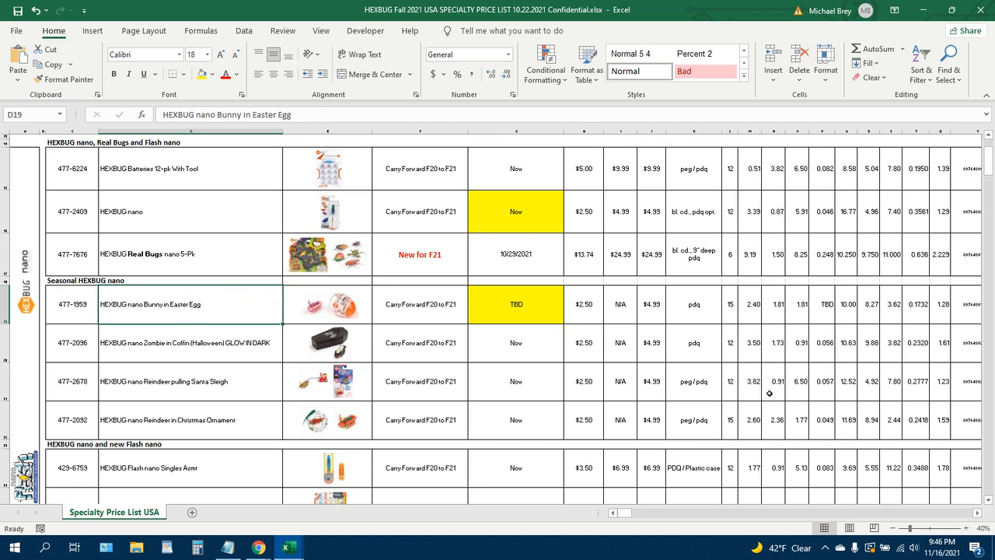
scroll(681, 345, up, 4)
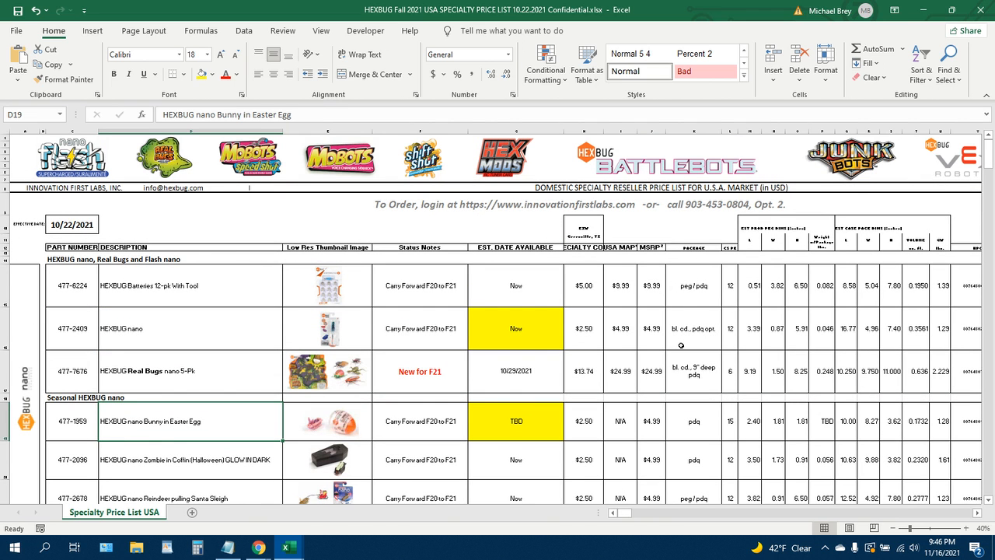
scroll(682, 345, down, 12)
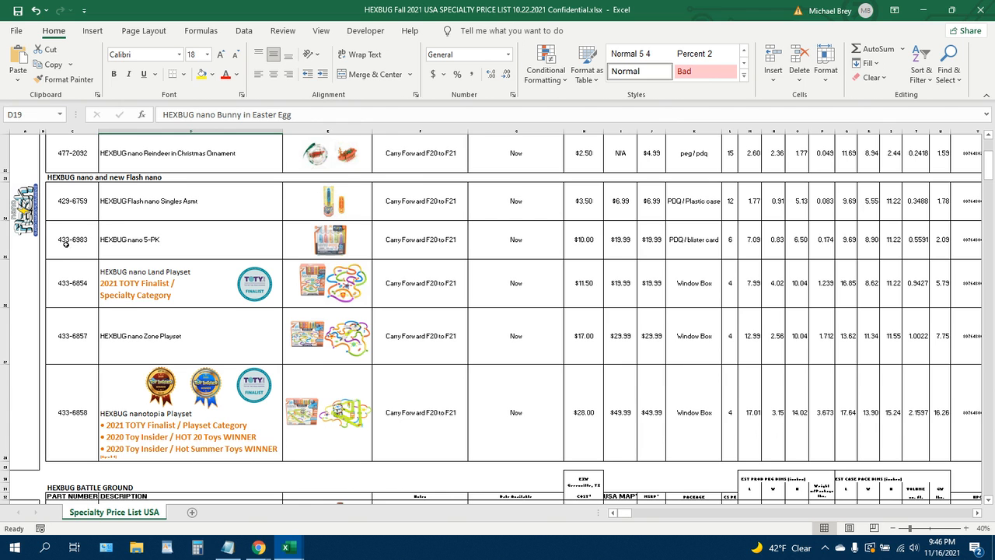
scroll(365, 247, down, 5)
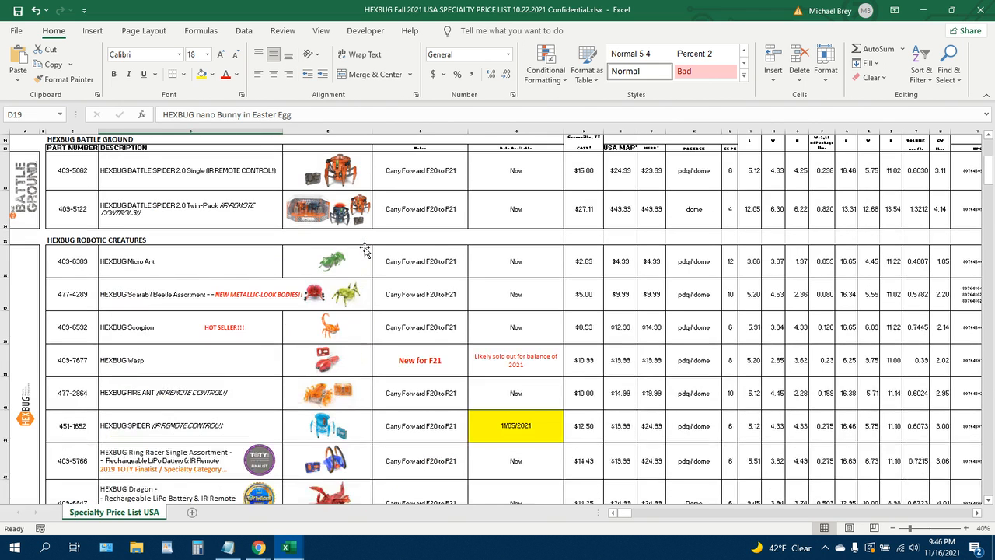
click(978, 513)
click(978, 514)
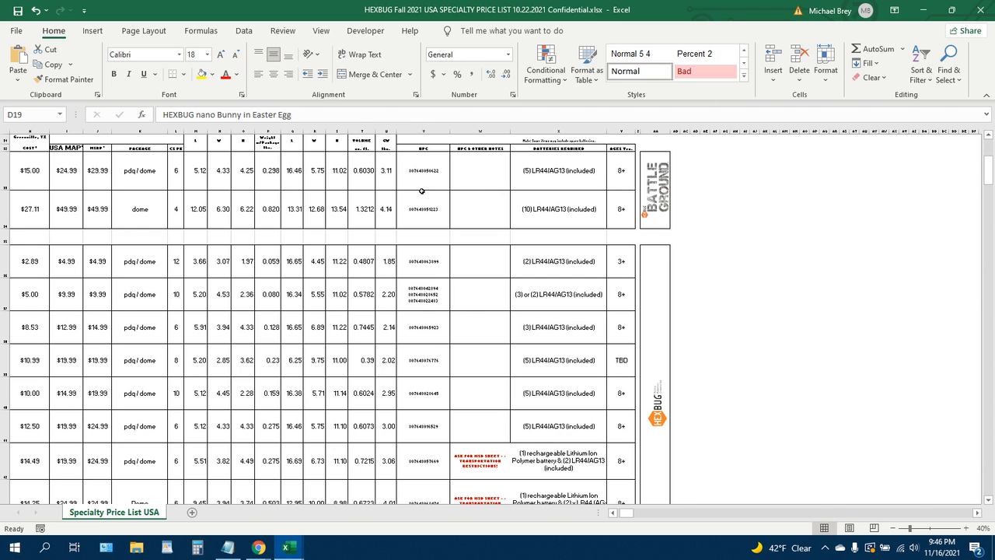
drag(614, 515, 614, 514)
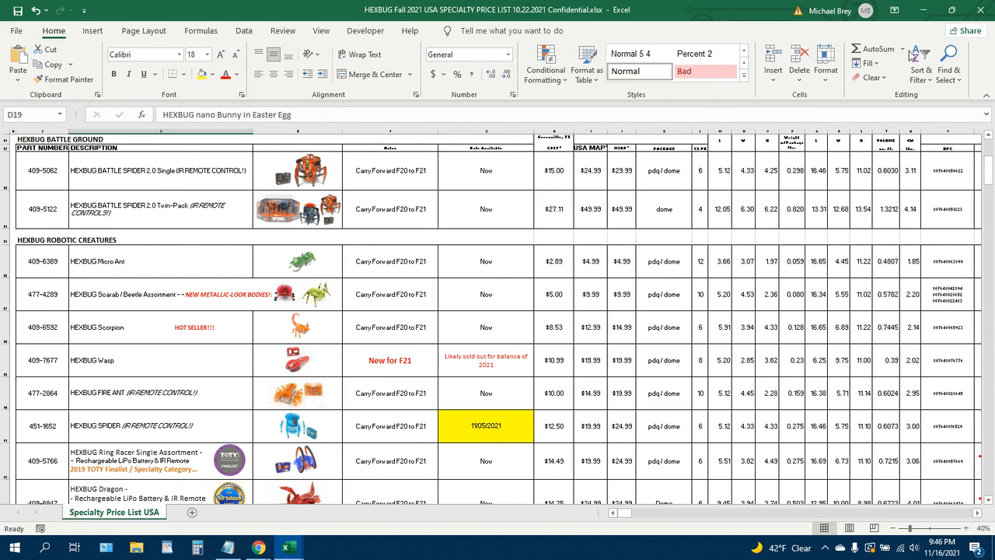
Switch to the HEXBUG Fall 2021 modded.csv workbook.
click(924, 14)
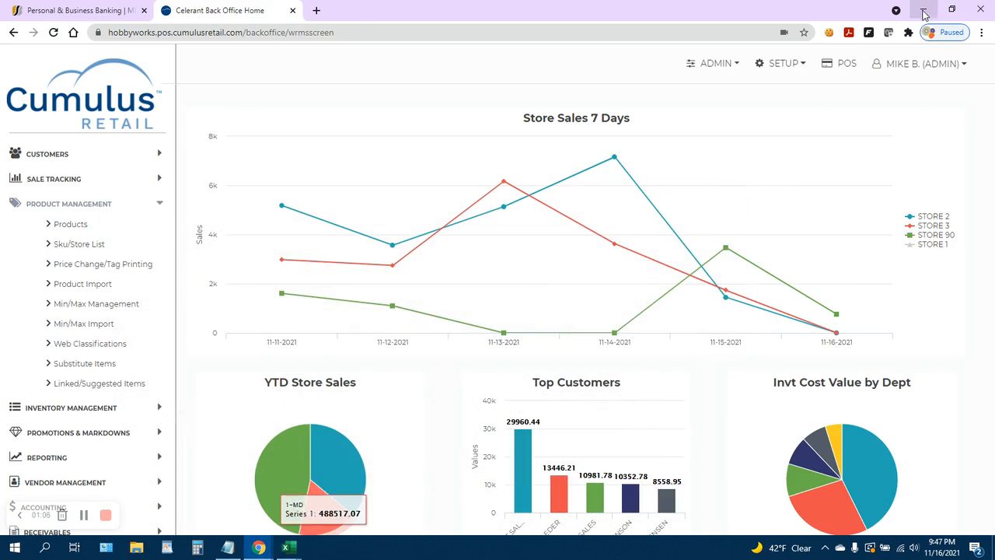
mouse_move(287, 549)
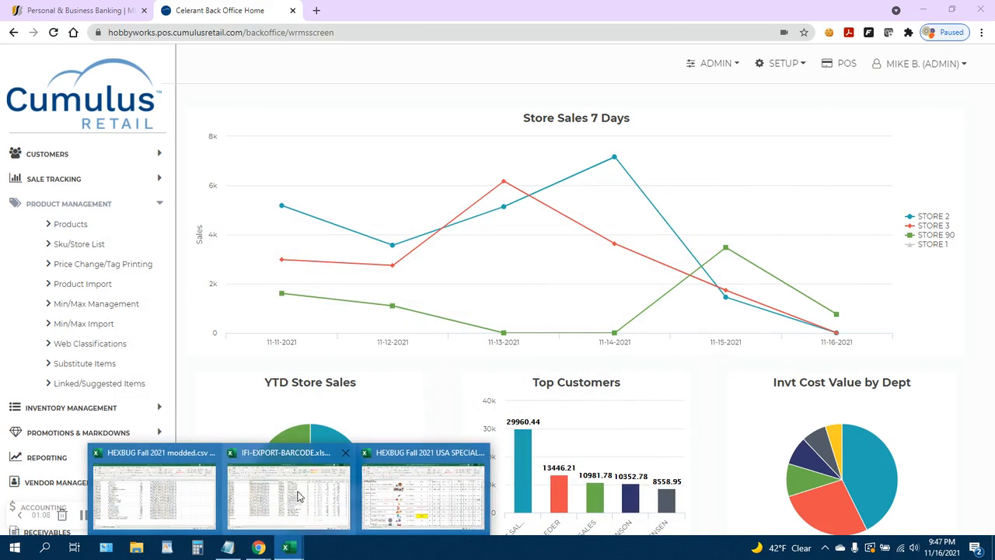
mouse_move(253, 498)
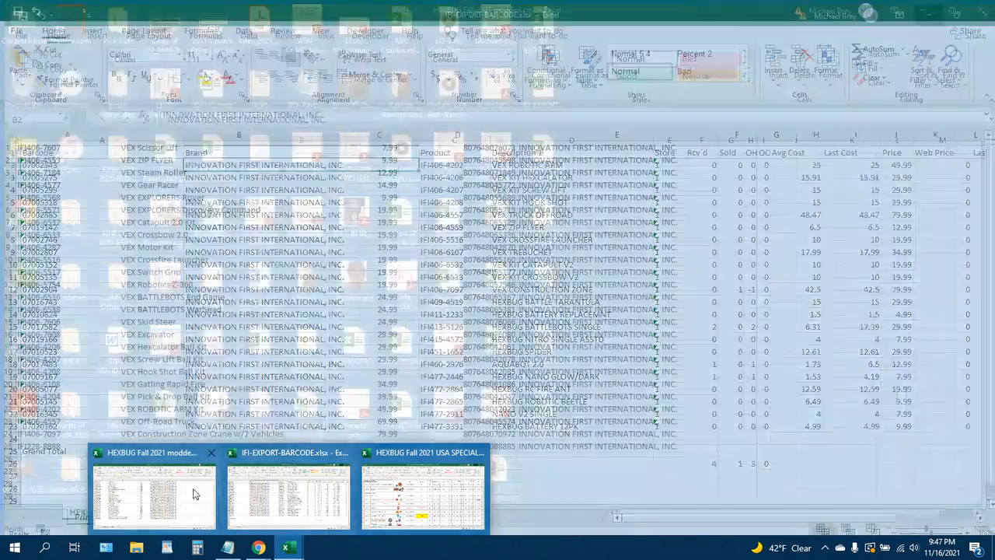
click(154, 496)
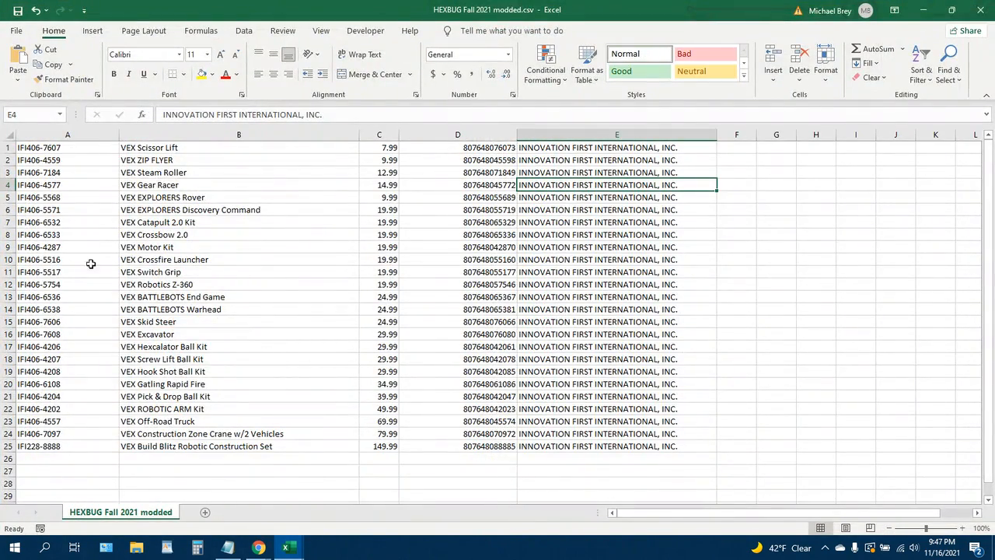
Autofit the barcode column's width and narrow the part number column slightly.
double_click(515, 134)
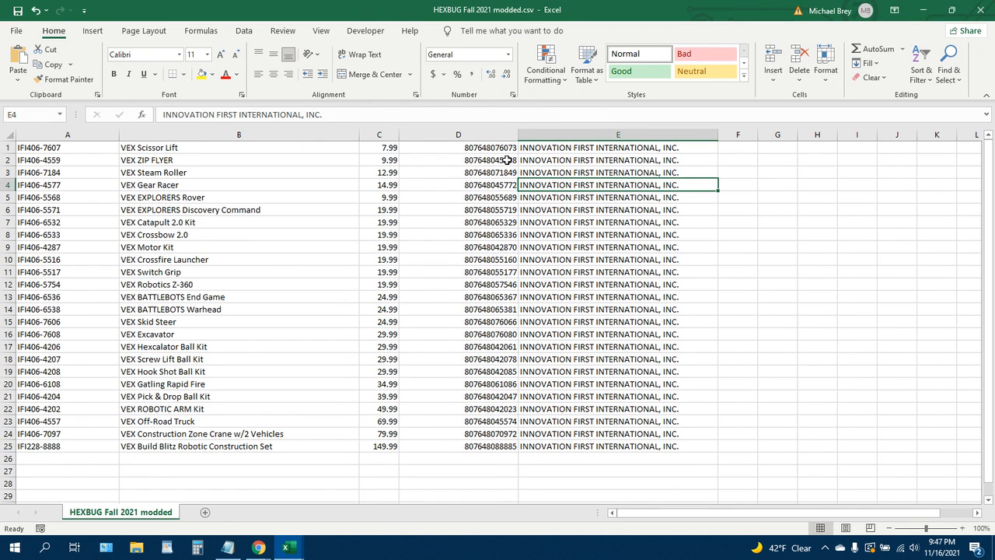
click(64, 150)
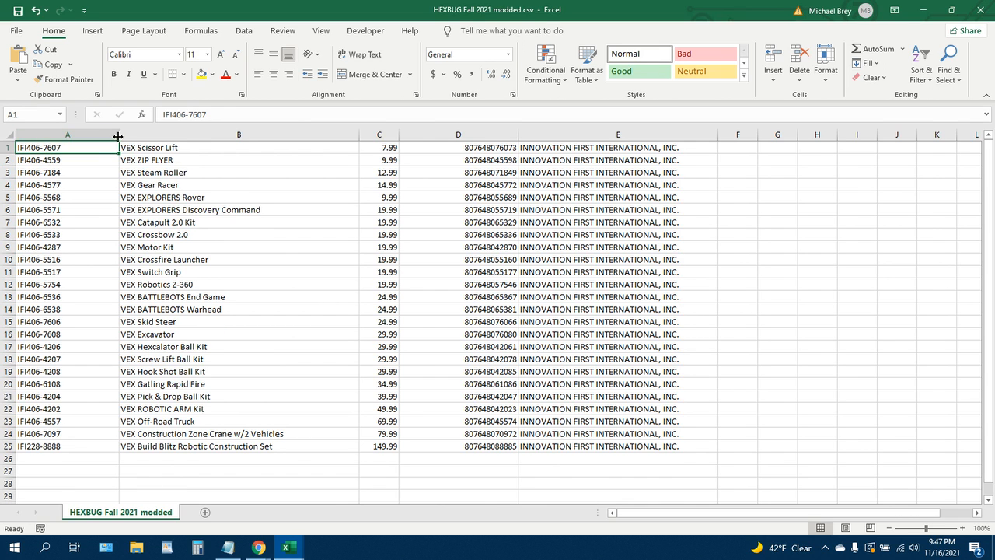
drag(118, 136, 116, 136)
Switch to the Cumulus Retail back office in the browser and open Product Import.
mouse_move(272, 556)
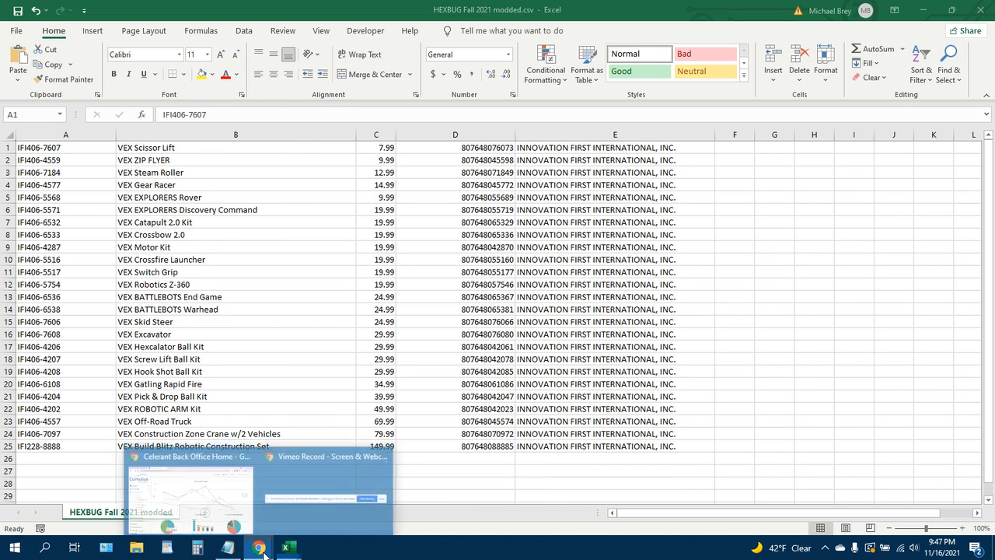
click(210, 500)
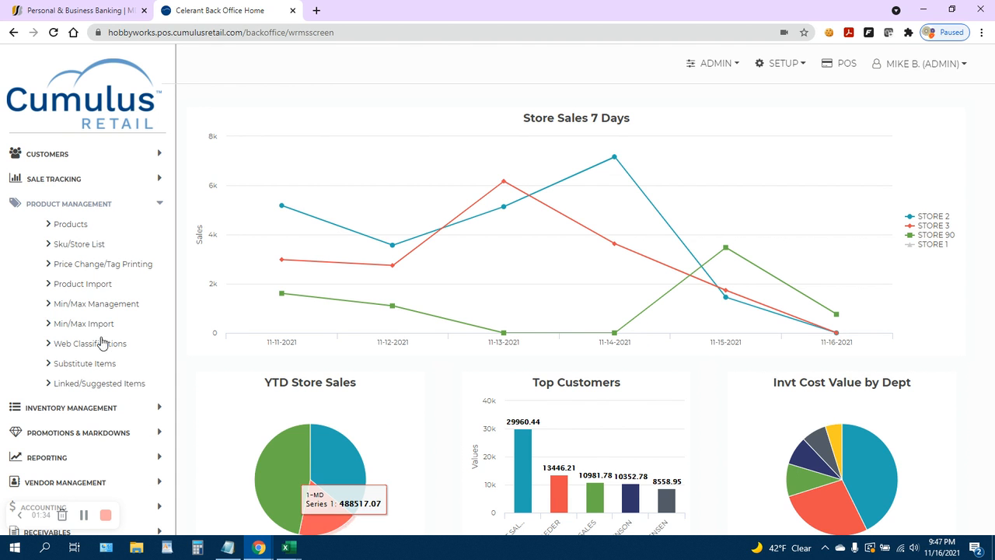
click(91, 285)
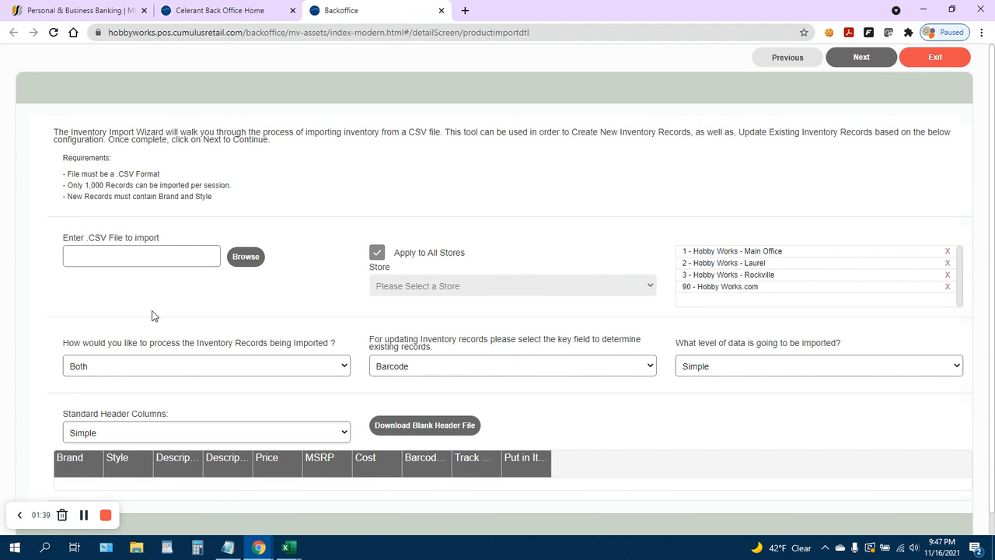
Set the key field for updating inventory records to Brand/Style/Color/Width/Size.
click(423, 373)
click(434, 393)
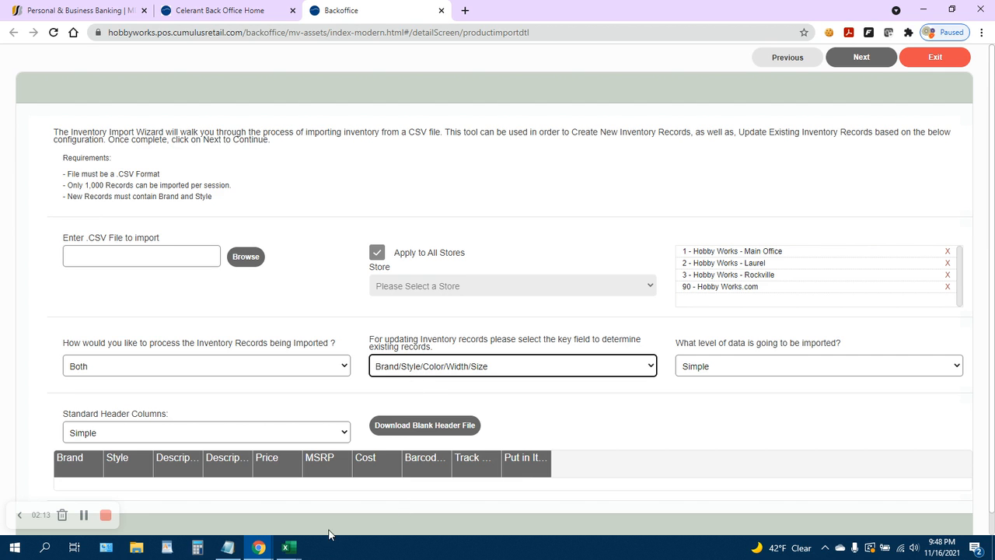
Glance at the modded CSV workbook and return to the import wizard.
mouse_move(291, 547)
click(178, 499)
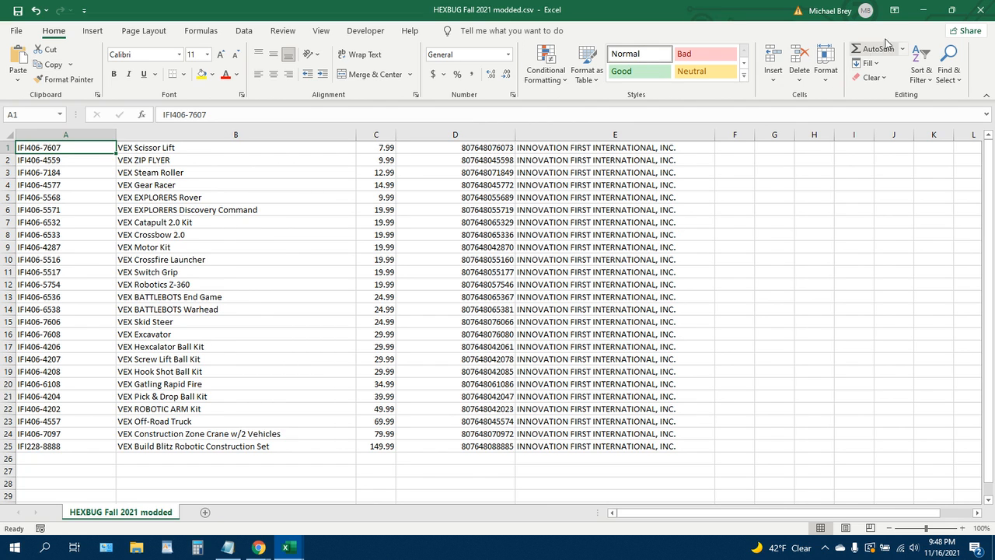
click(921, 10)
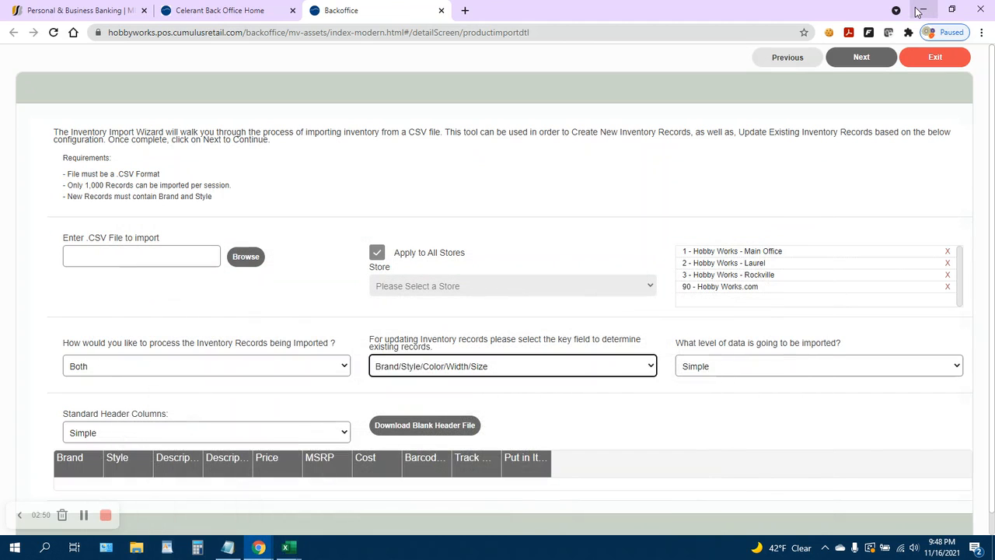
Choose HEXBUG Fall 2021 modded.csv from the Desktop as the CSV file to import.
click(246, 259)
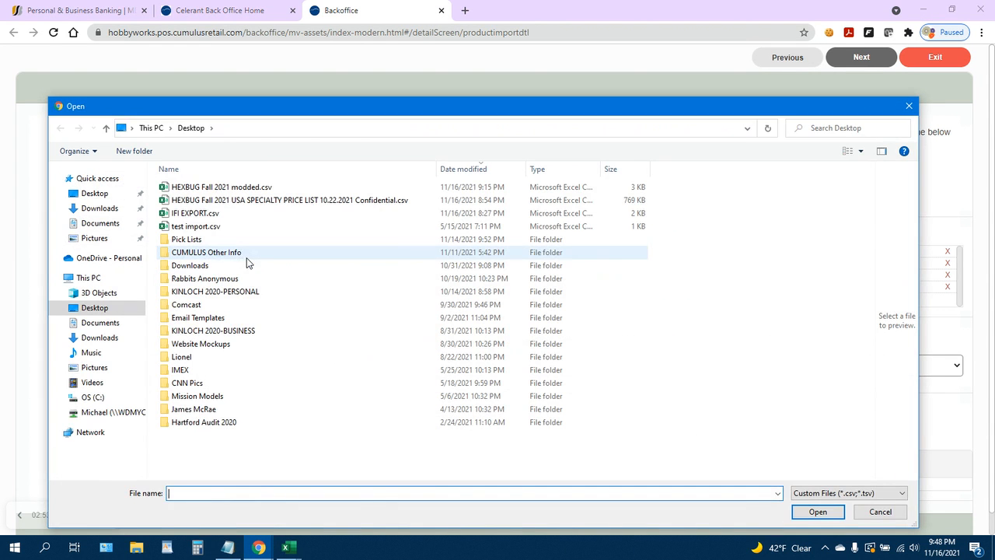
click(236, 189)
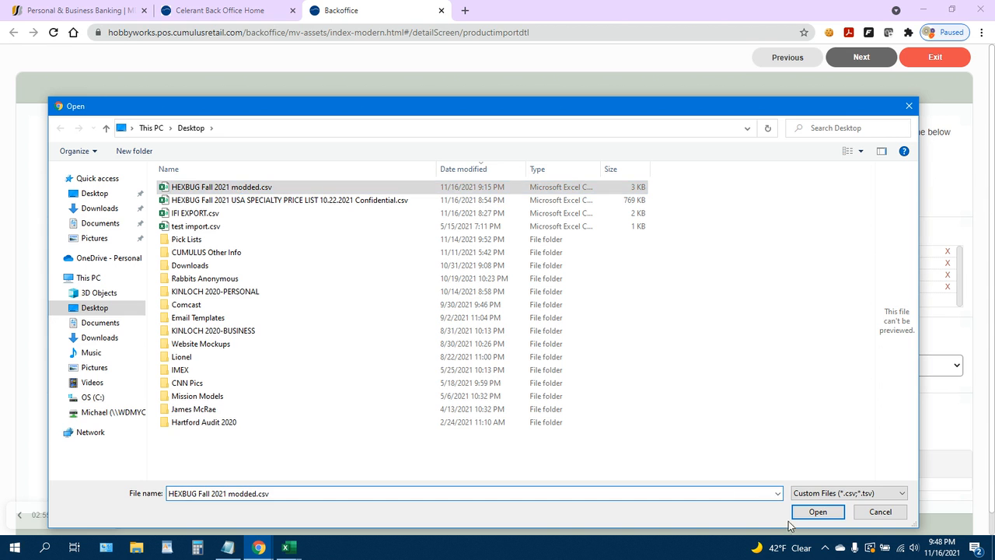
click(812, 516)
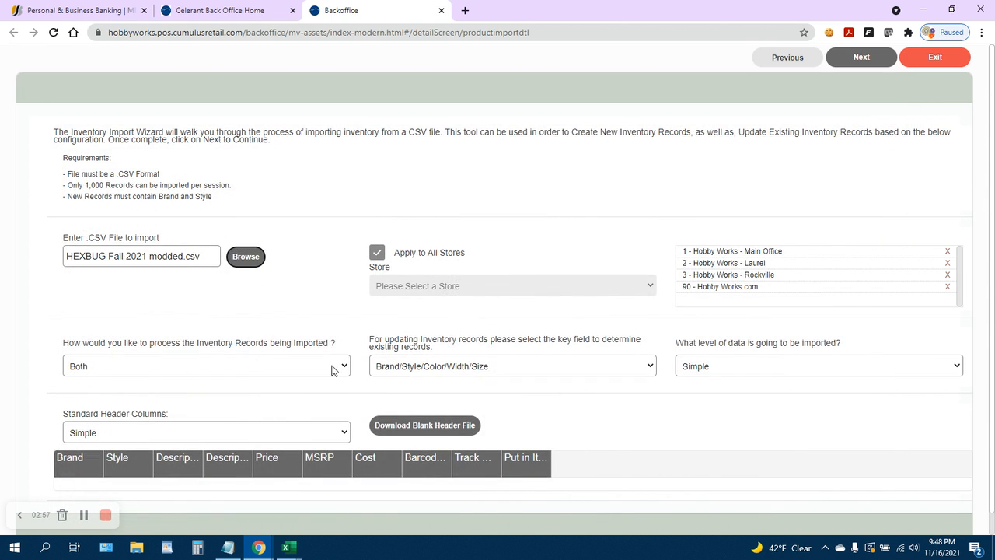
Set processing to Update Existing Records Only and the key field to Barcode.
click(287, 364)
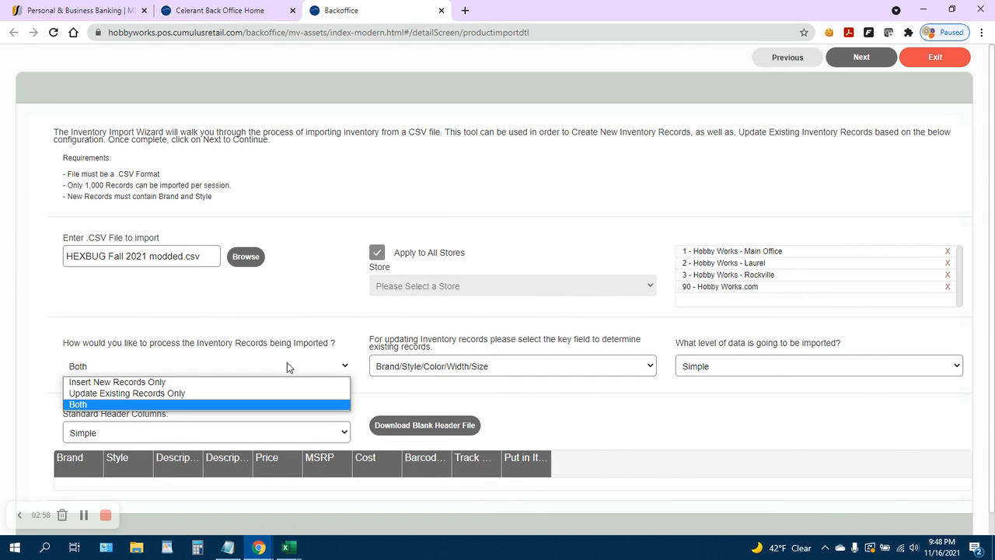
click(245, 393)
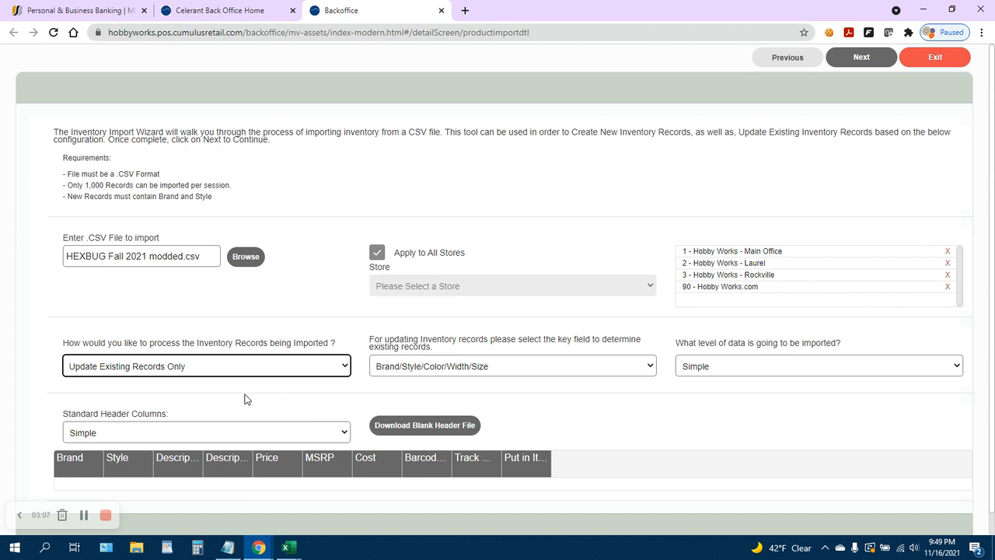
click(455, 370)
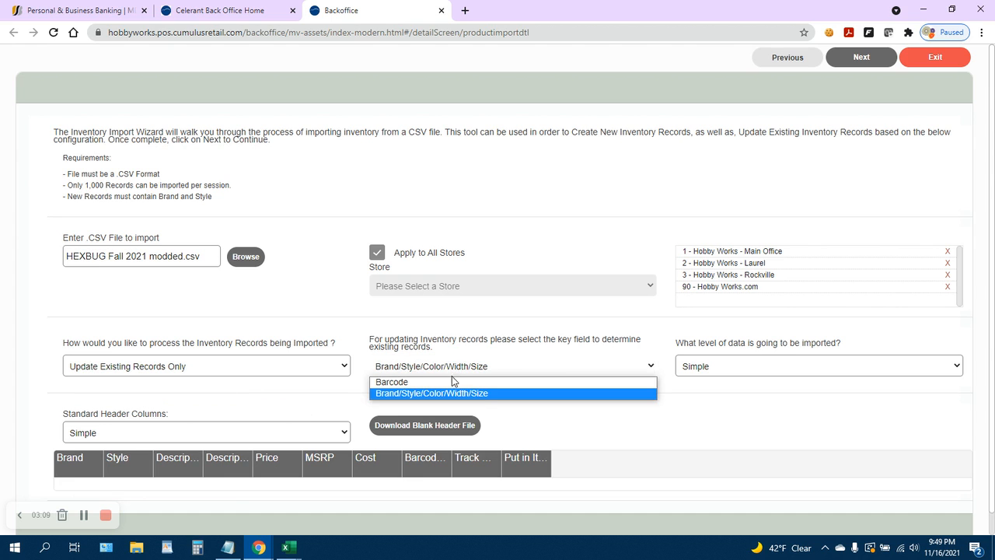
click(453, 381)
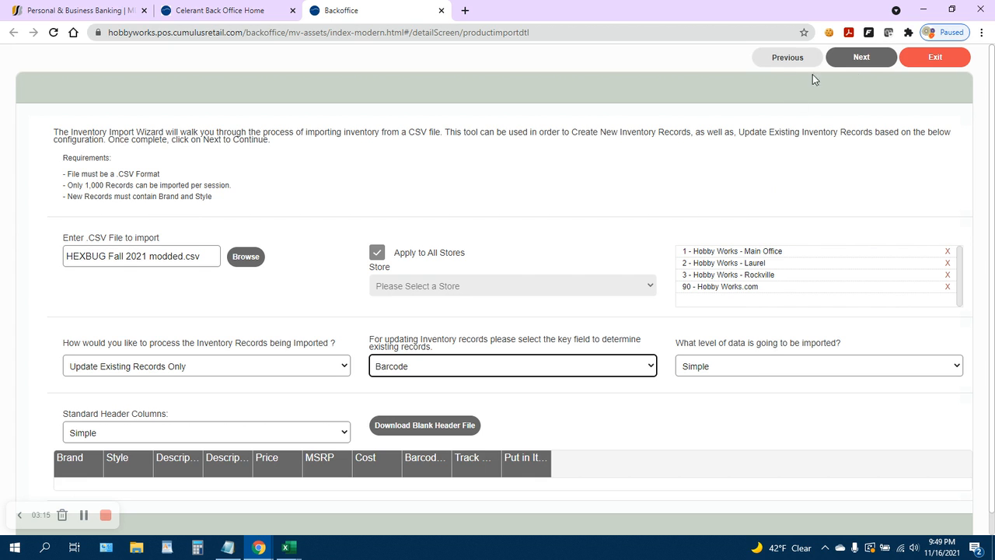
Continue to field mapping and map Brand to the INNOVATION FIRST INTERNATIONAL, INC. column and Style to the part number column.
click(861, 57)
click(430, 224)
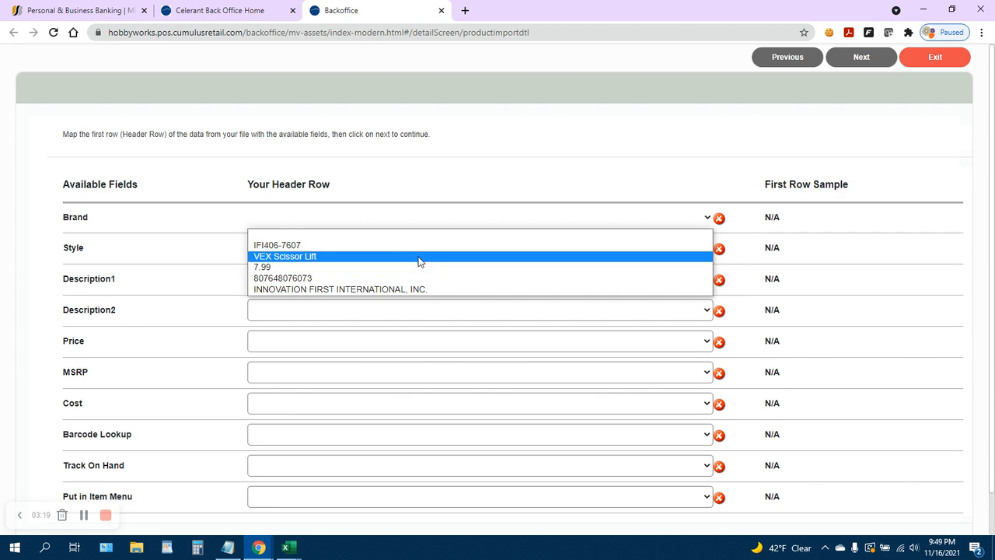
click(423, 289)
click(428, 250)
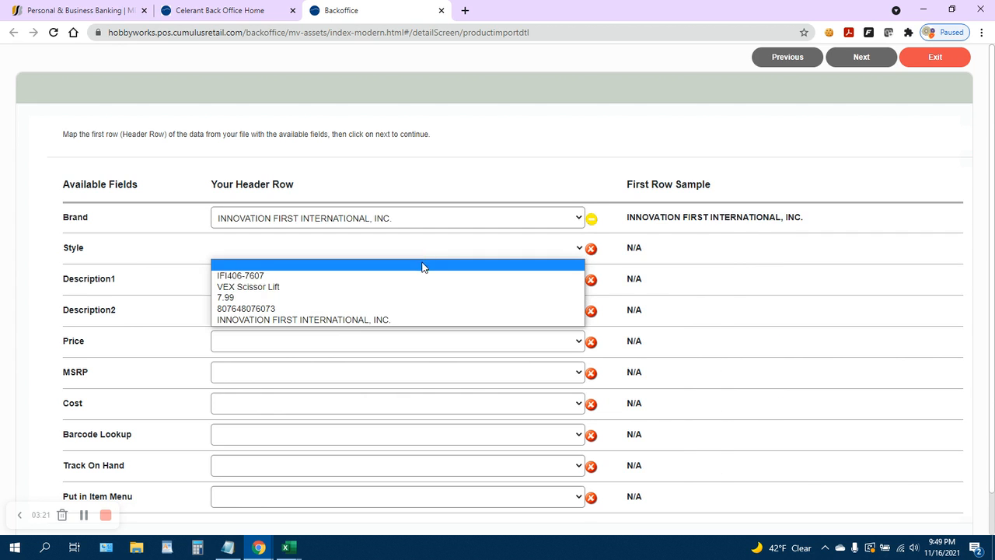
click(422, 277)
Map Barcode Lookup to the barcode column, leaving Description1 unmapped.
click(412, 281)
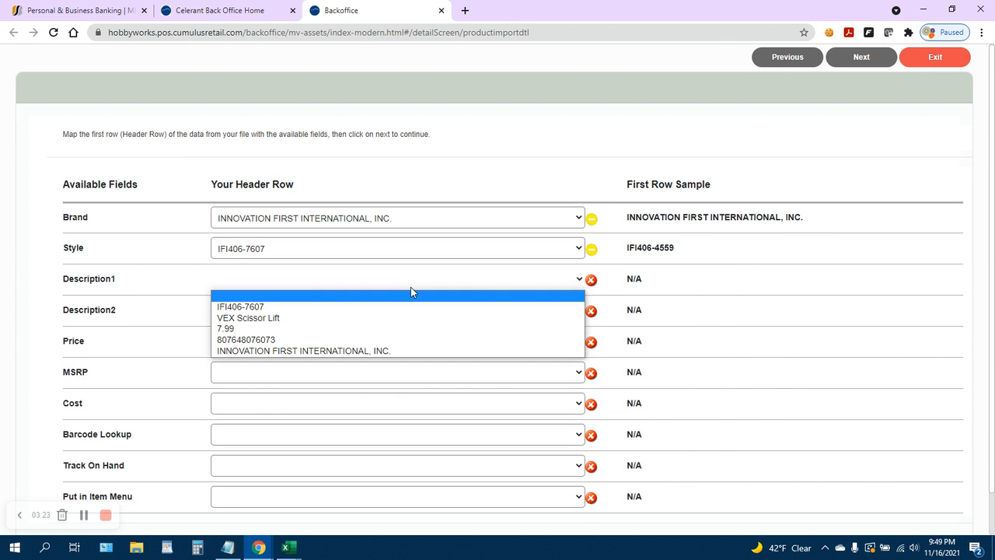
click(493, 163)
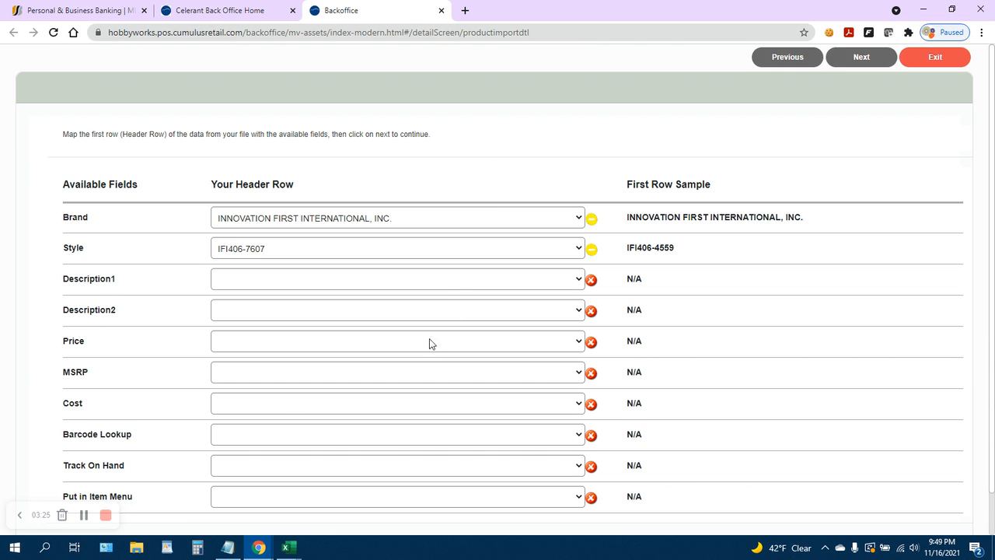
click(455, 438)
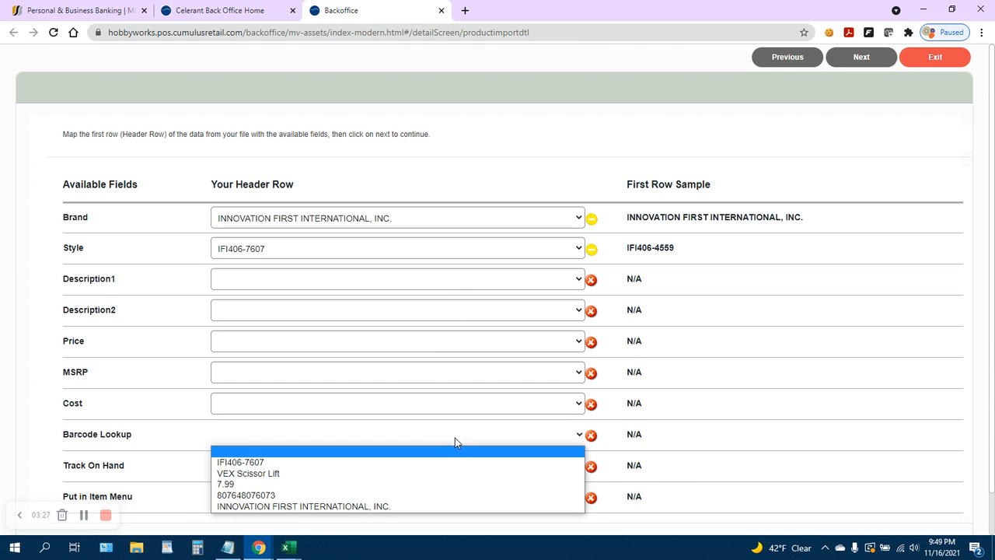
click(438, 496)
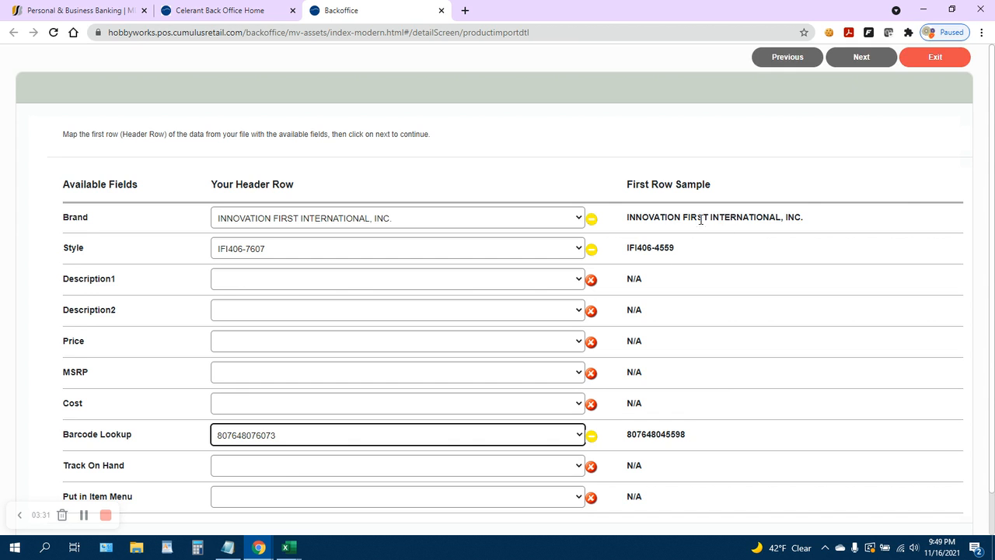
Run the import with the current field mapping, then exit the import screen.
scroll(689, 238, down, 1)
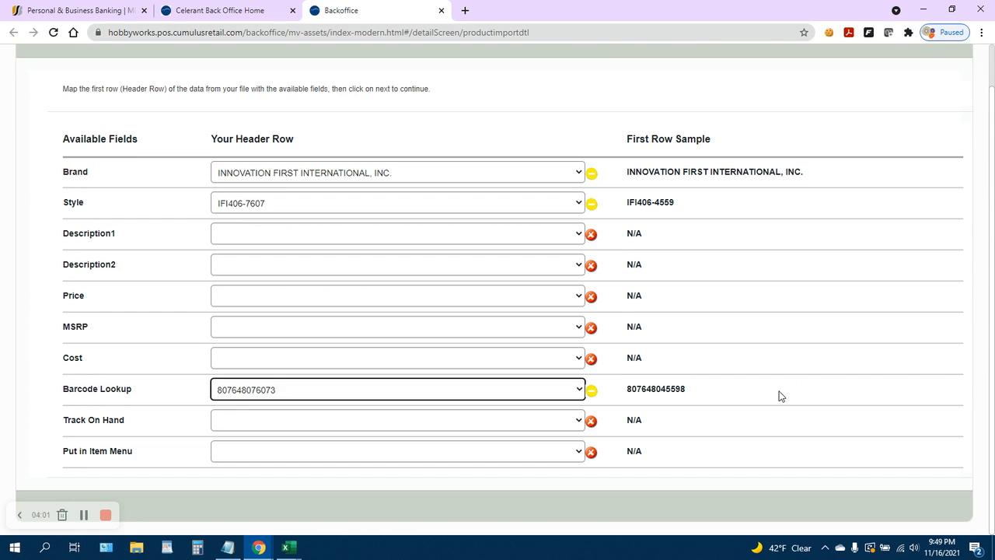
scroll(802, 345, up, 2)
scroll(807, 257, down, 2)
scroll(809, 256, up, 2)
click(862, 59)
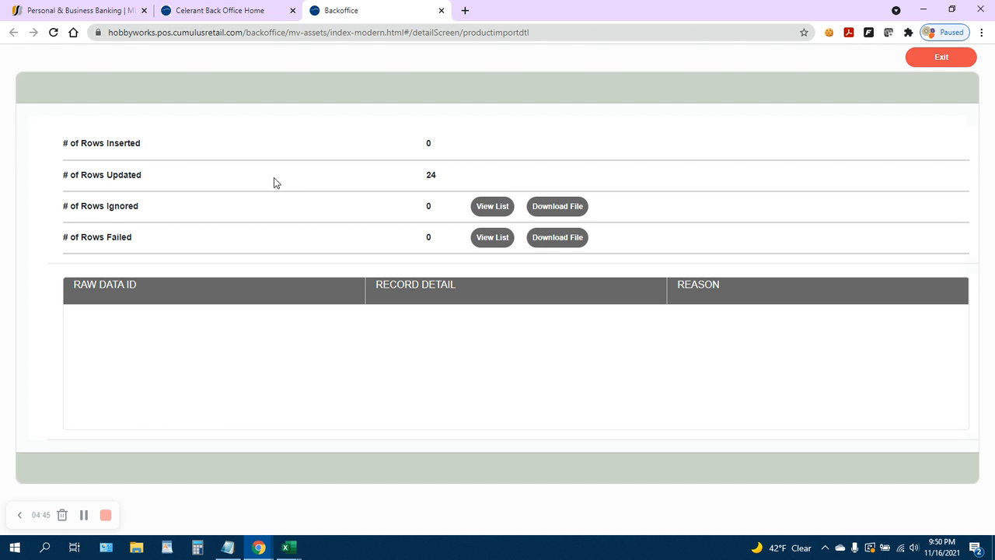
click(942, 59)
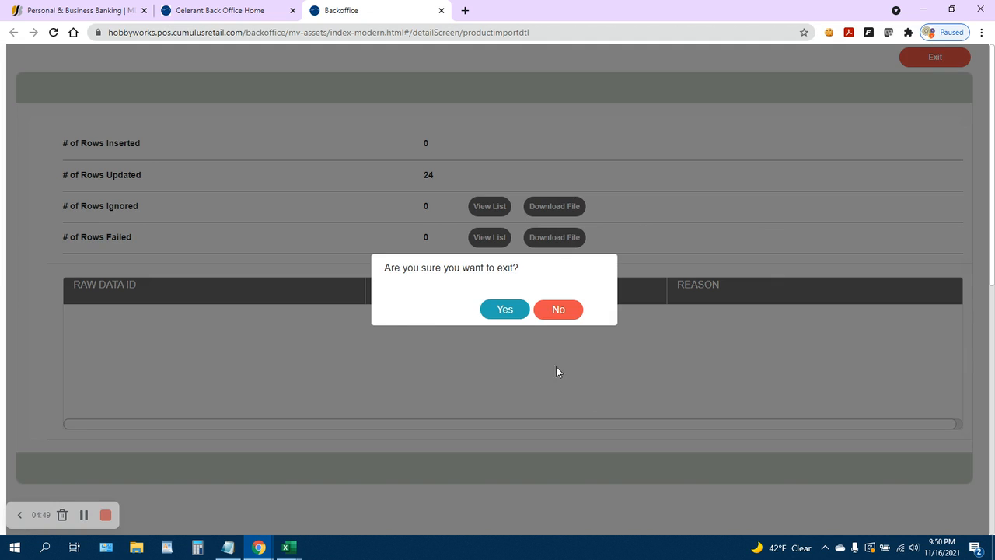
click(502, 309)
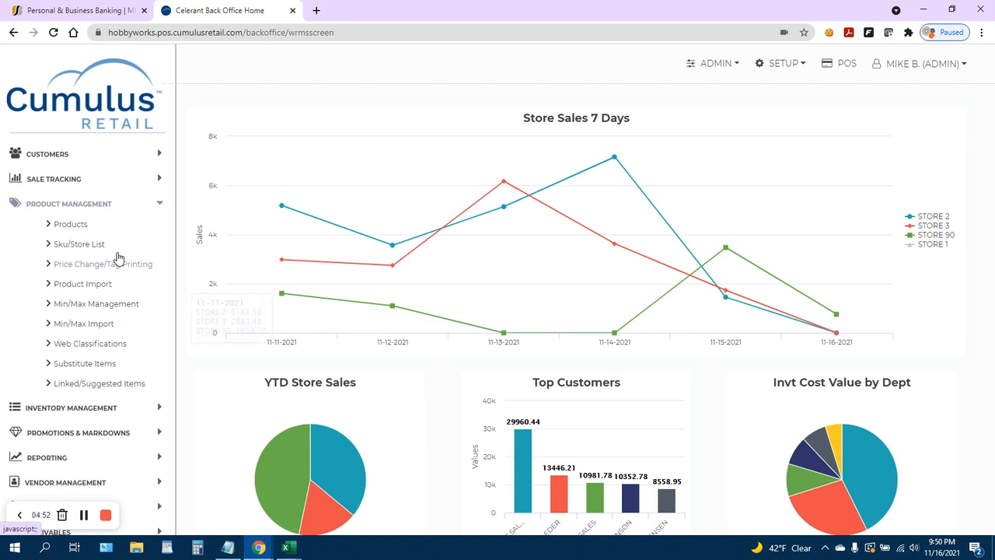
Open Products and search for items of brand INNOVATION FIRST INTERNATIONAL, INC.
click(68, 225)
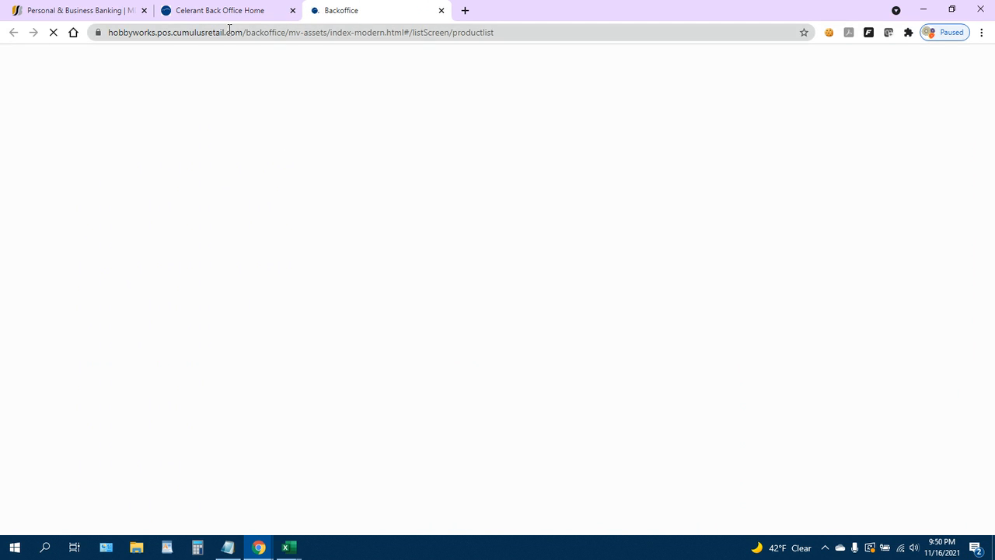
click(179, 211)
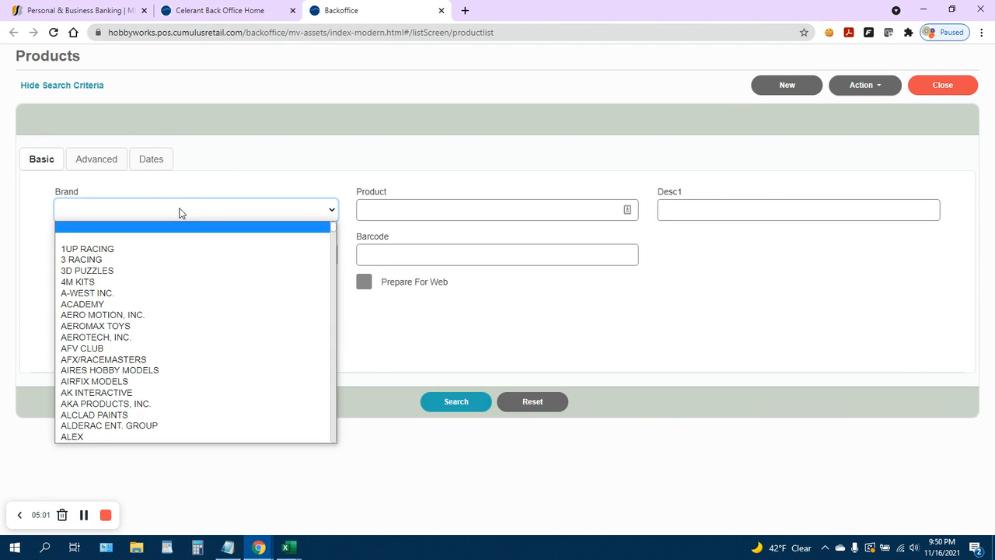
text(inno)
key(Return)
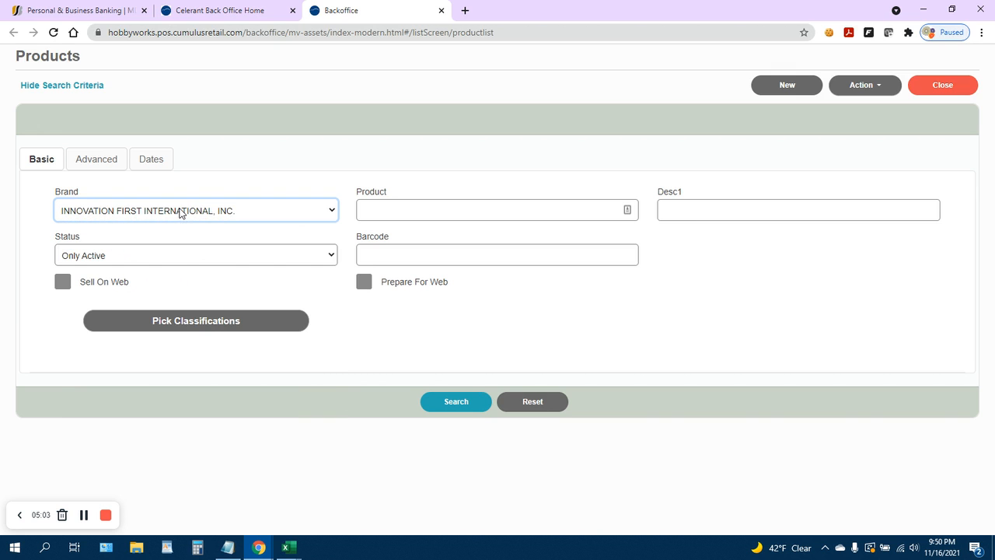
click(454, 405)
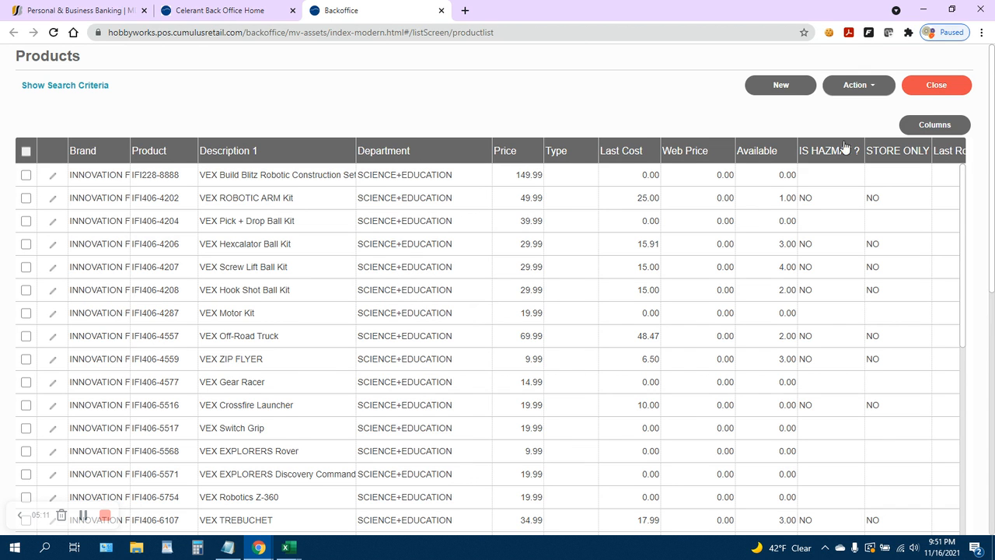
Review the available columns in the product list's column chooser without changing them.
click(938, 127)
scroll(556, 280, down, 5)
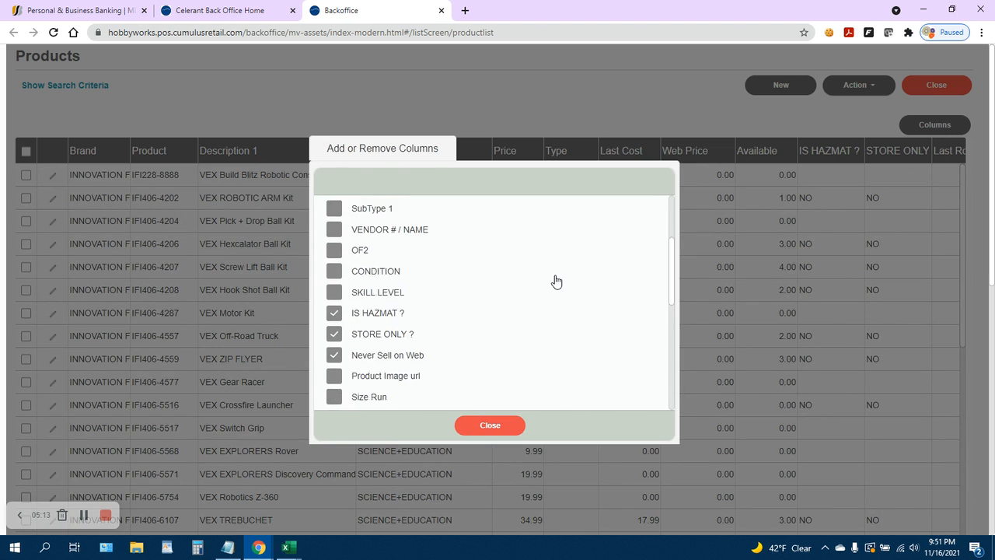
scroll(556, 281, down, 2)
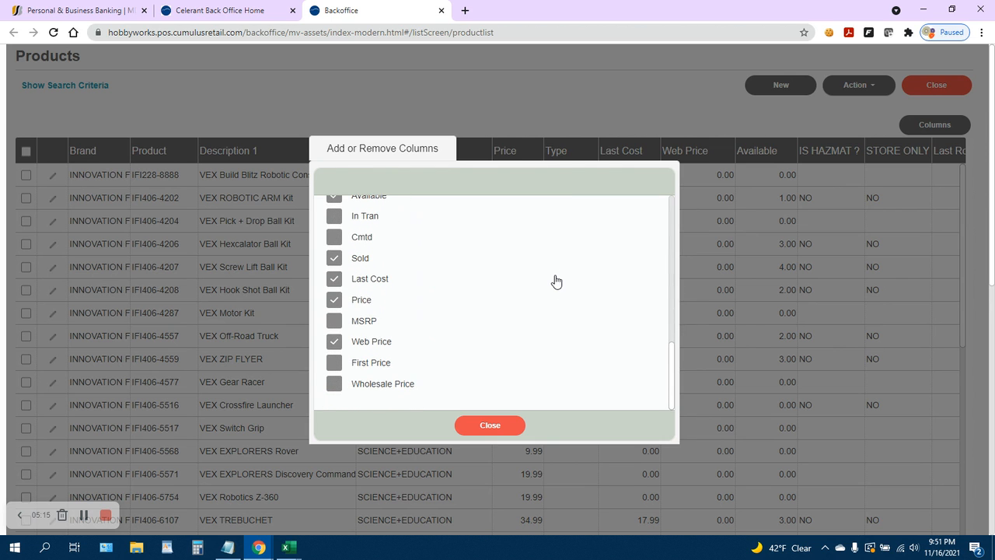
click(505, 424)
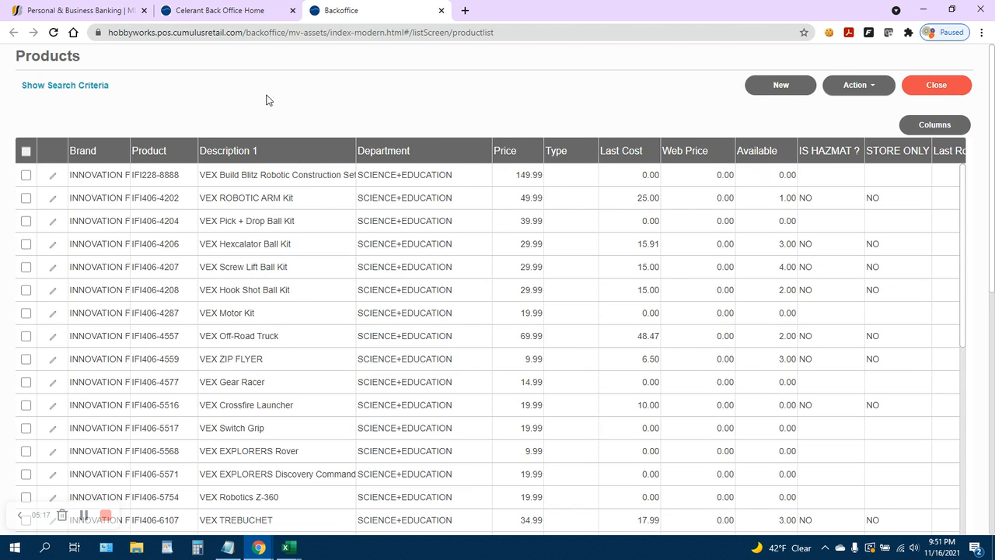
Open the Sku/Store List and search INNOVATION FIRST INTERNATIONAL, INC. items for store 1, Hobby Works - Main Office.
click(233, 19)
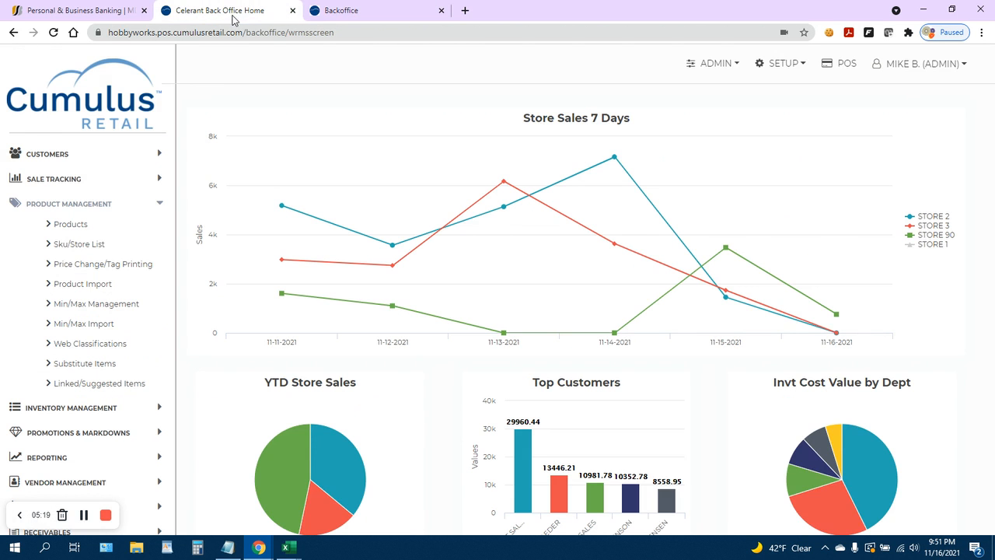
click(76, 244)
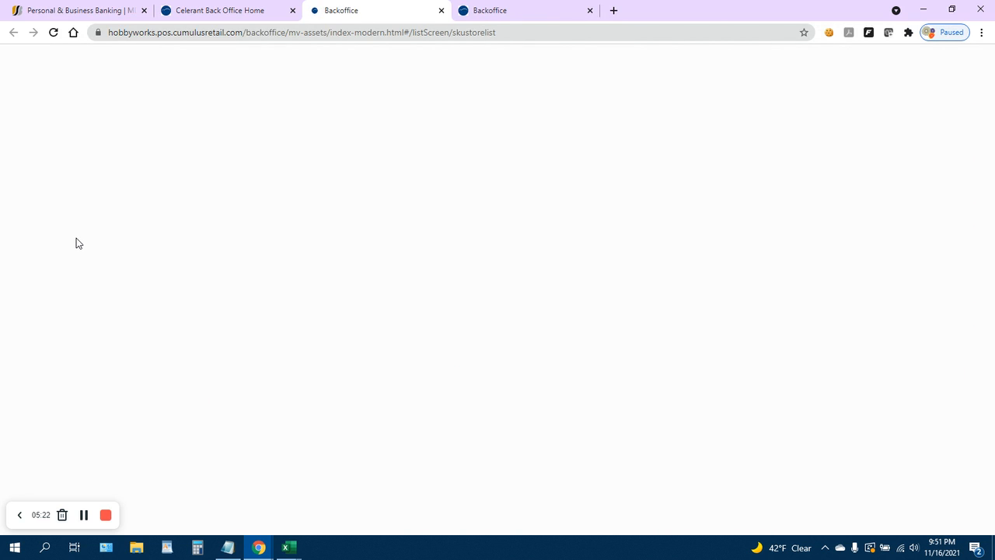
click(164, 211)
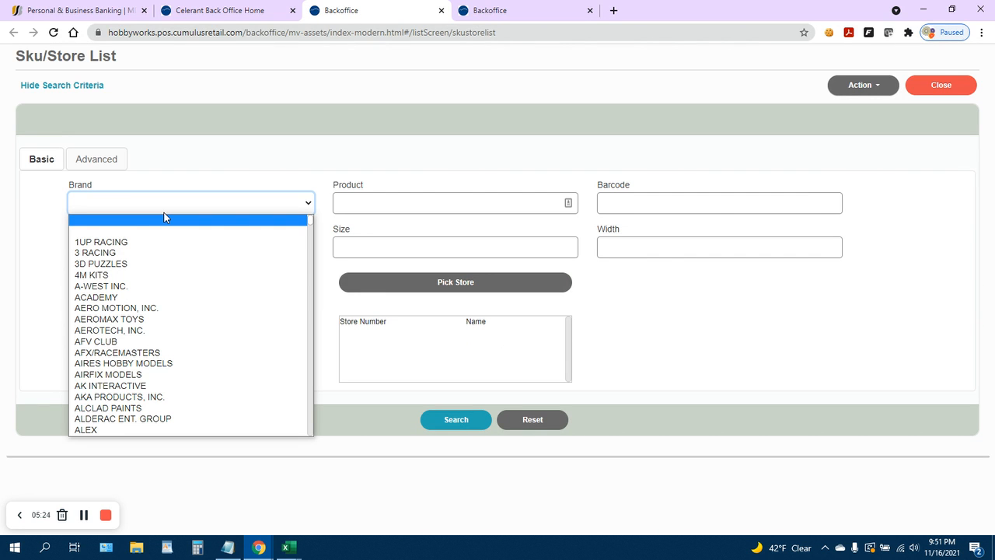
text(inno)
key(Return)
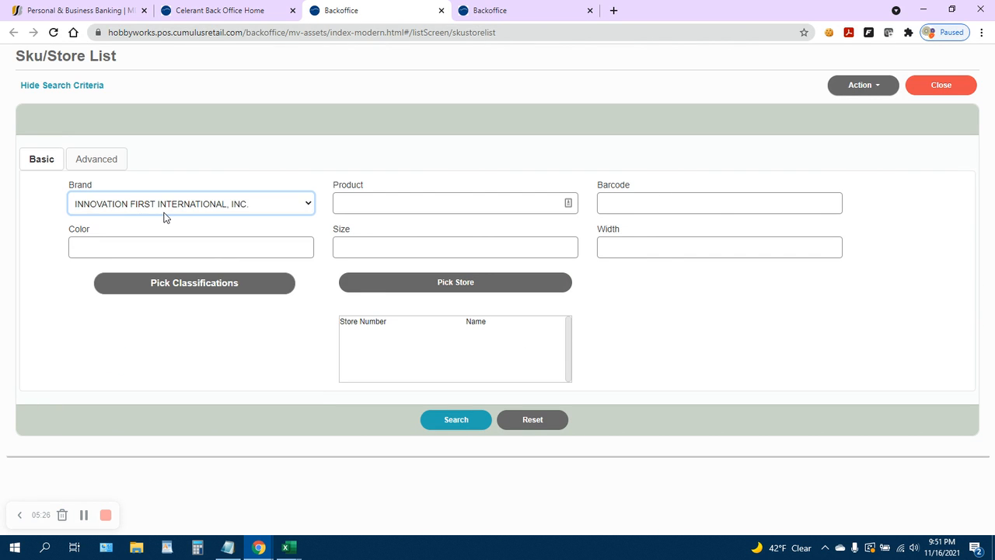
click(439, 289)
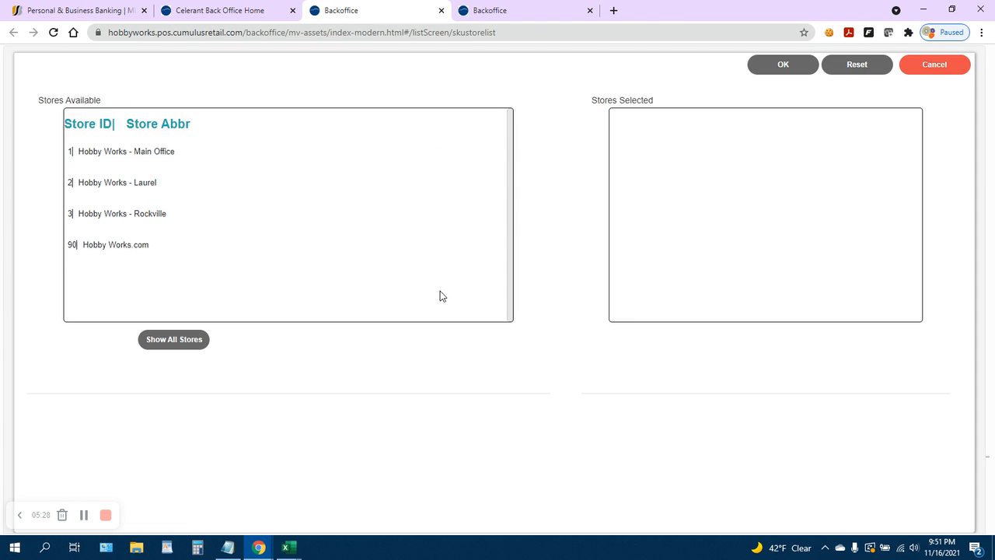
double_click(195, 155)
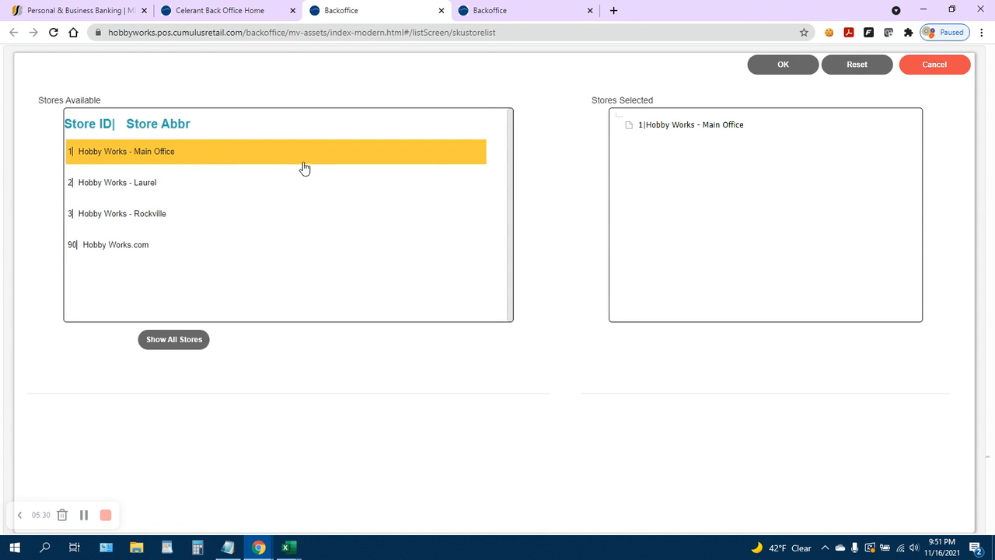
click(785, 69)
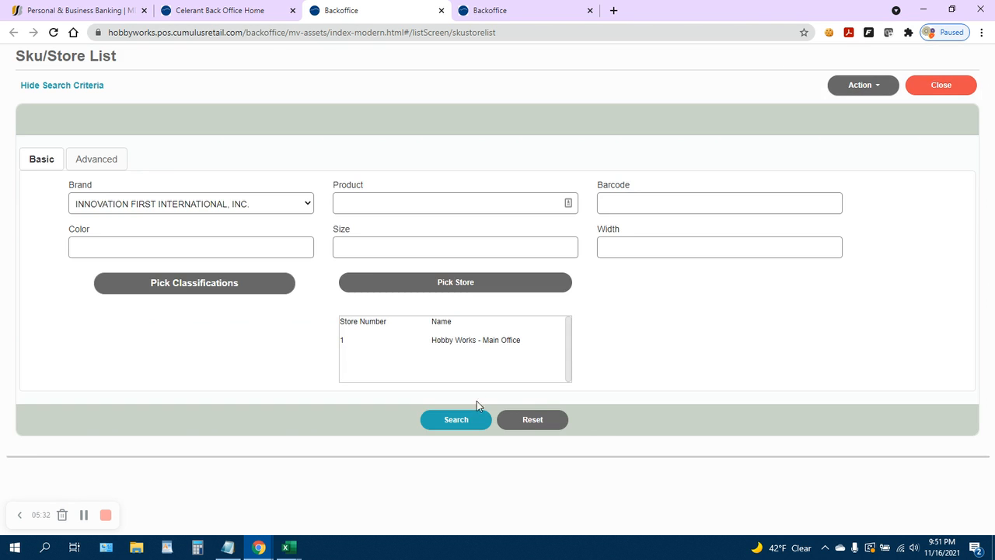
click(462, 420)
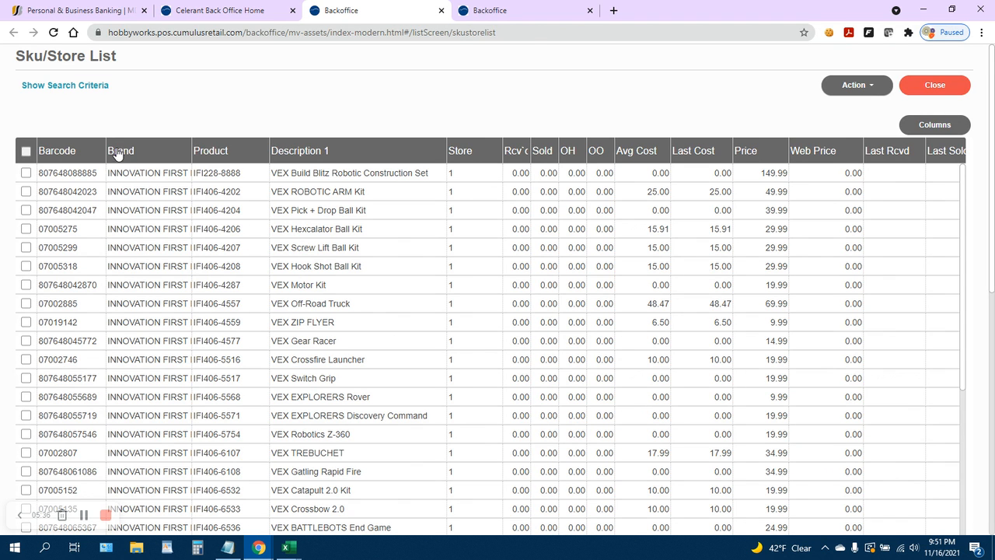
Widen the Barcode column of the Sku/Store list.
drag(106, 145, 333, 159)
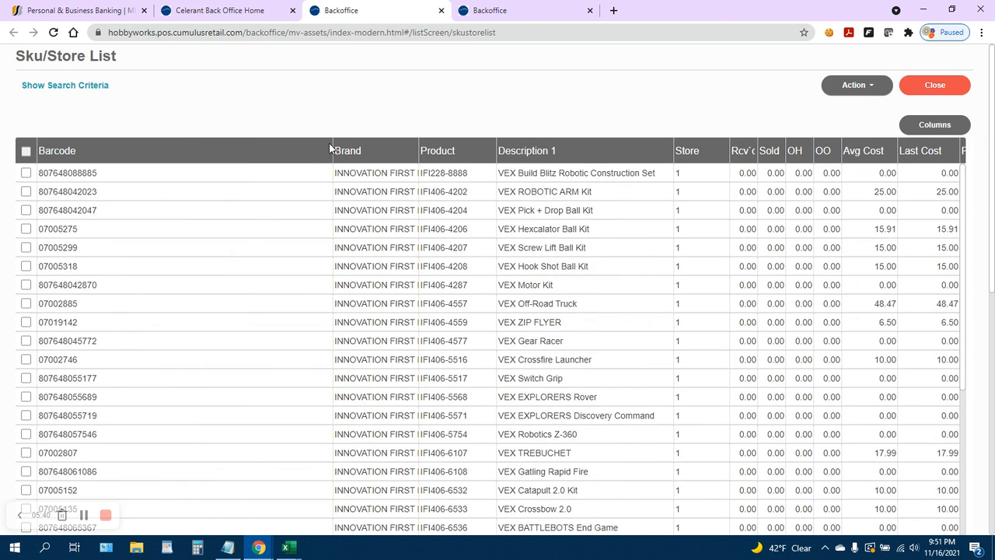
scroll(235, 214, down, 2)
scroll(235, 215, up, 2)
Examine the item barcodes in the Sku/Store list, checking and unchecking rows such as the VEX Hexcalator Ball Kit.
click(97, 175)
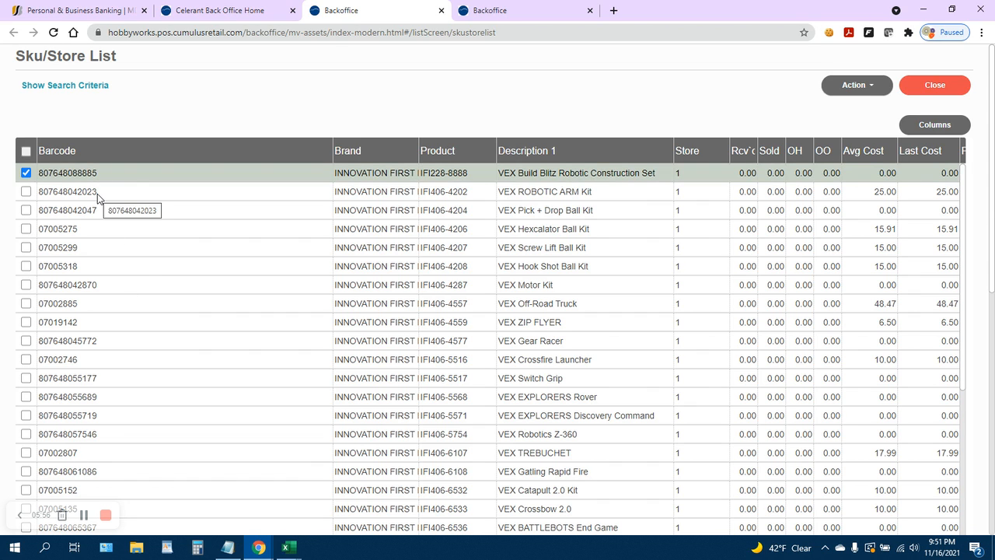
click(97, 193)
click(25, 172)
click(25, 192)
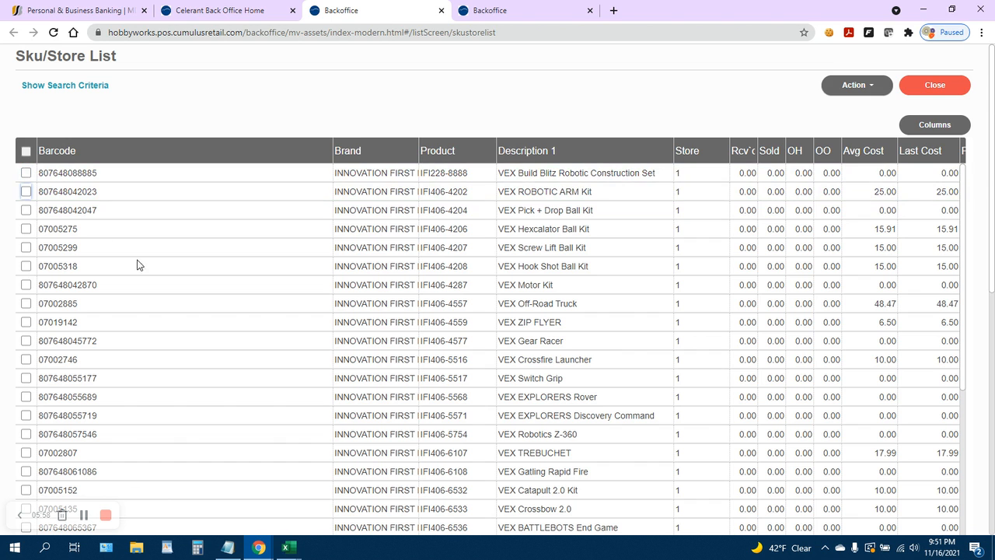
scroll(180, 255, down, 1)
scroll(180, 255, up, 1)
click(89, 231)
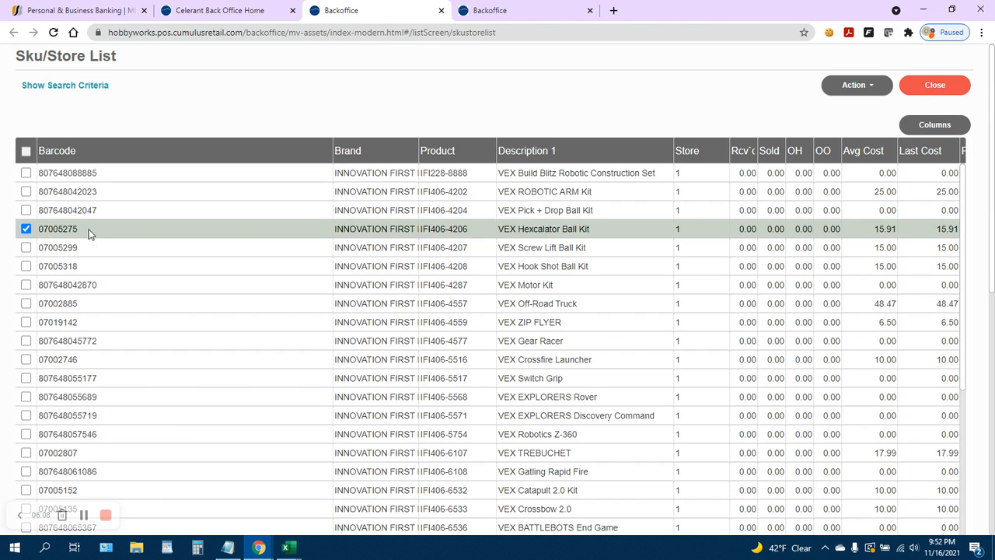
click(860, 87)
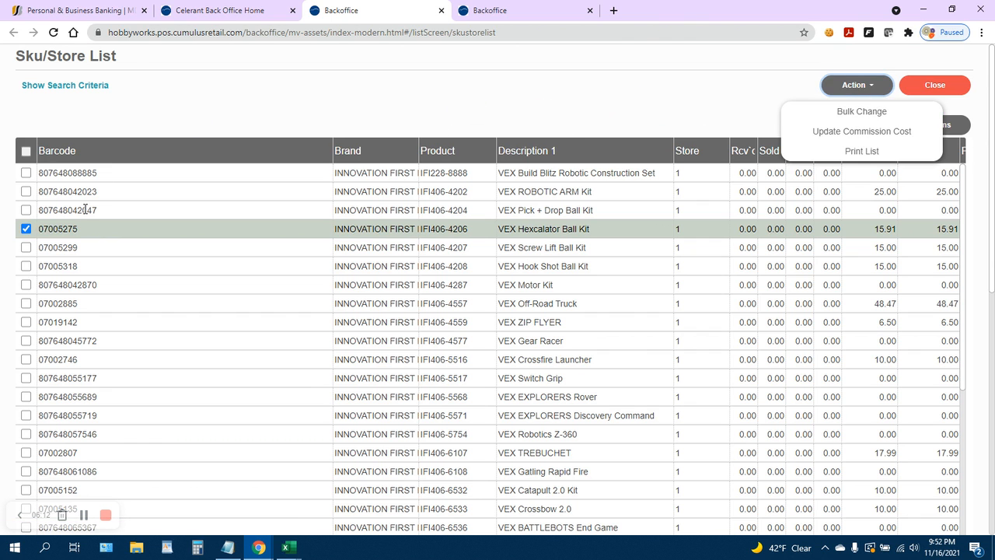
click(25, 230)
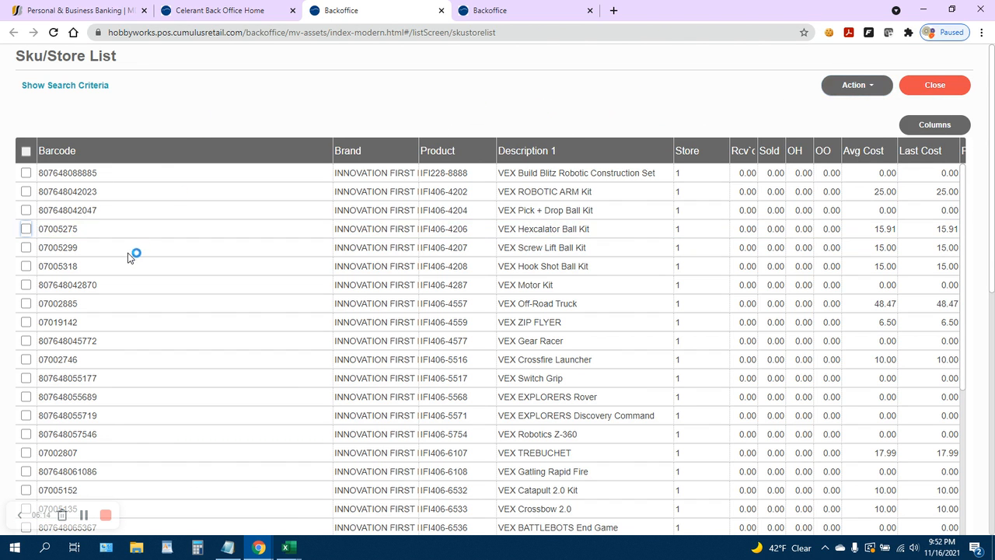
scroll(128, 252, down, 2)
scroll(129, 261, up, 2)
Open the VEX Hexcalator Ball Kit product record, review its details, and close it without saving.
click(517, 10)
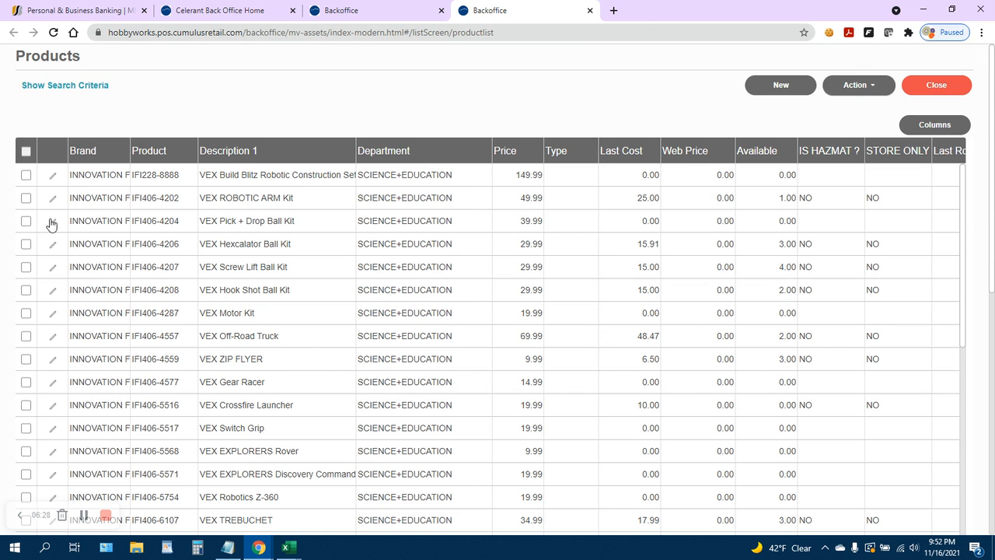
click(365, 8)
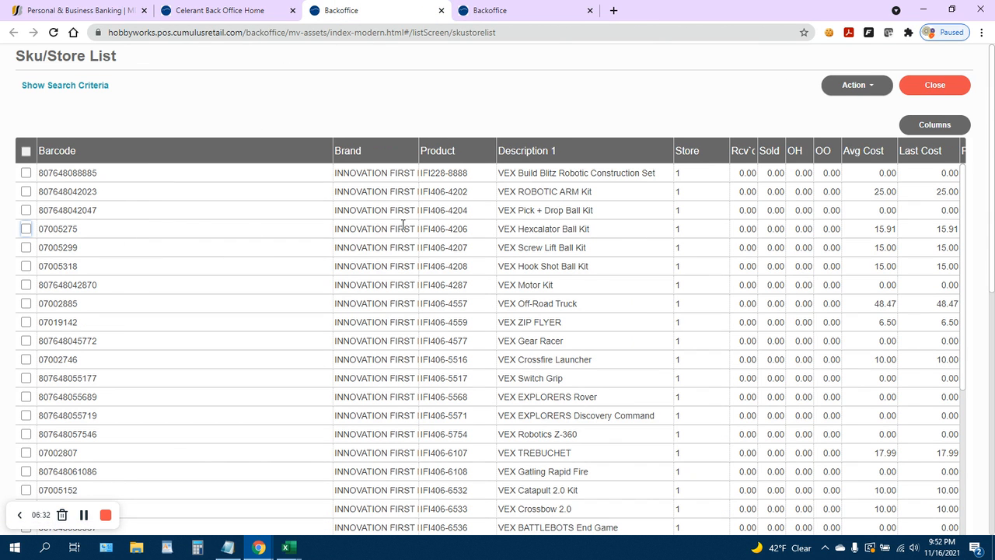
click(521, 11)
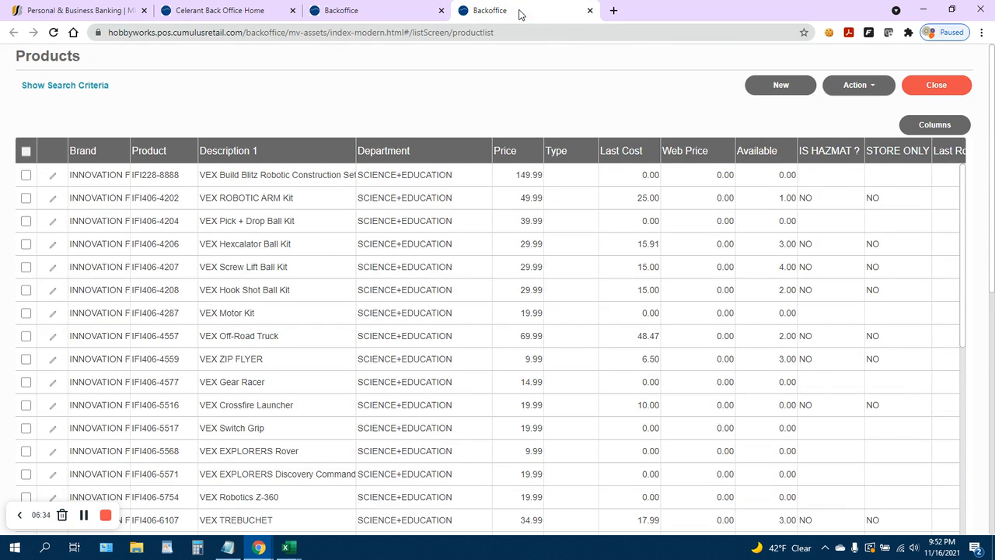
click(53, 244)
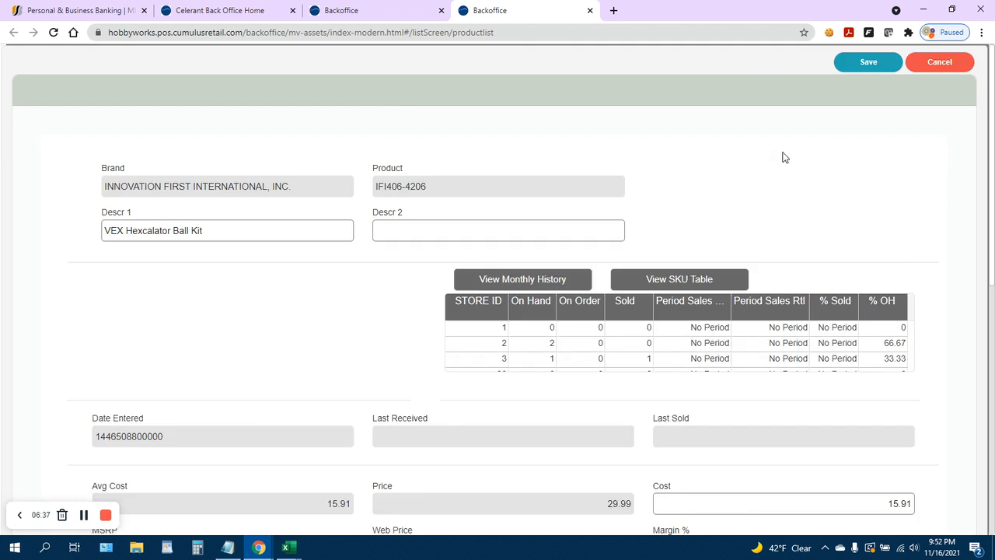
scroll(617, 285, down, 6)
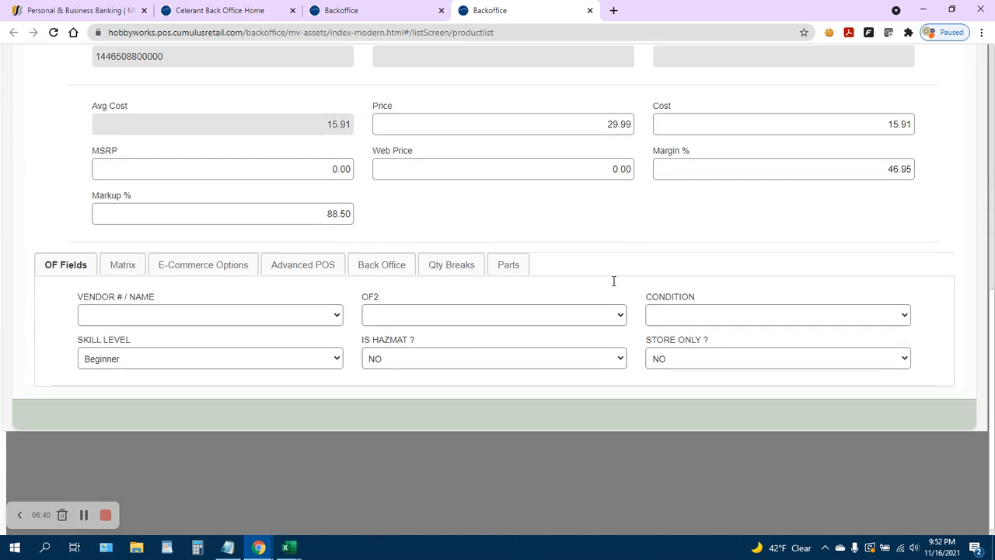
scroll(614, 281, up, 3)
scroll(613, 281, up, 3)
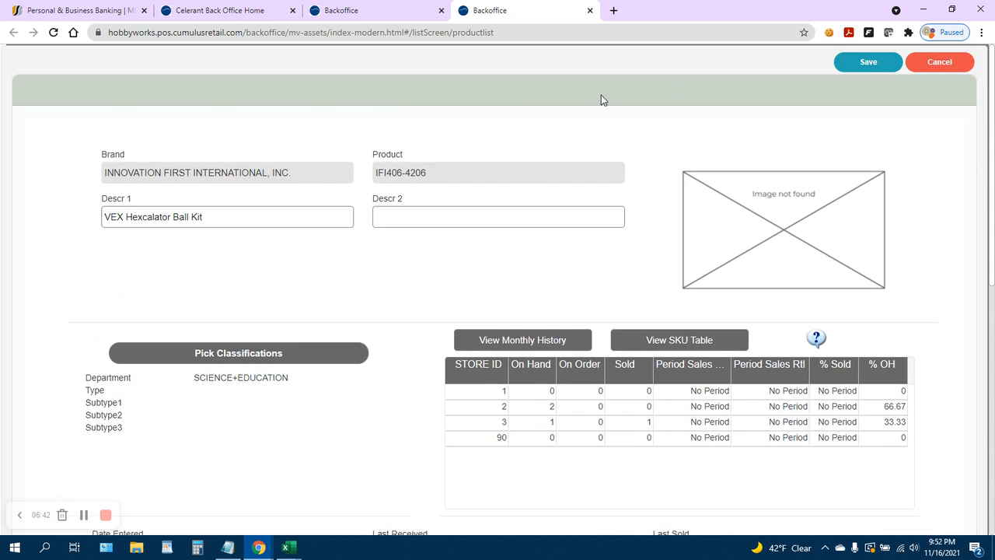
click(939, 61)
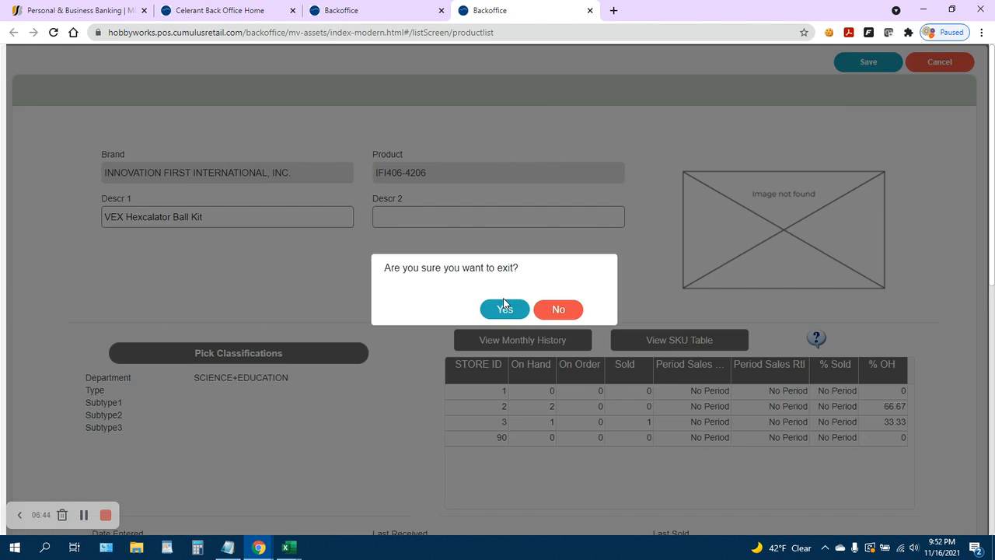
click(505, 310)
click(863, 85)
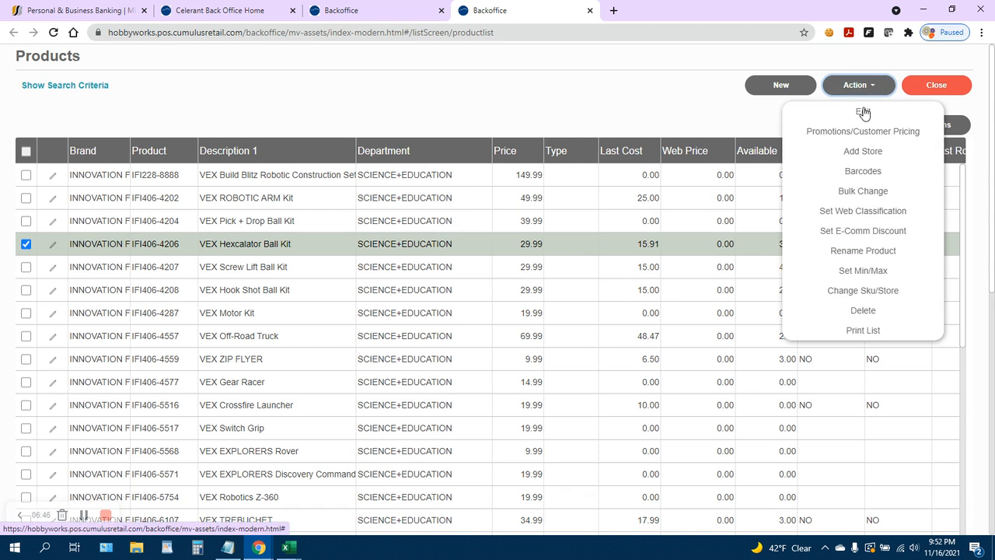
click(864, 171)
scroll(526, 262, down, 3)
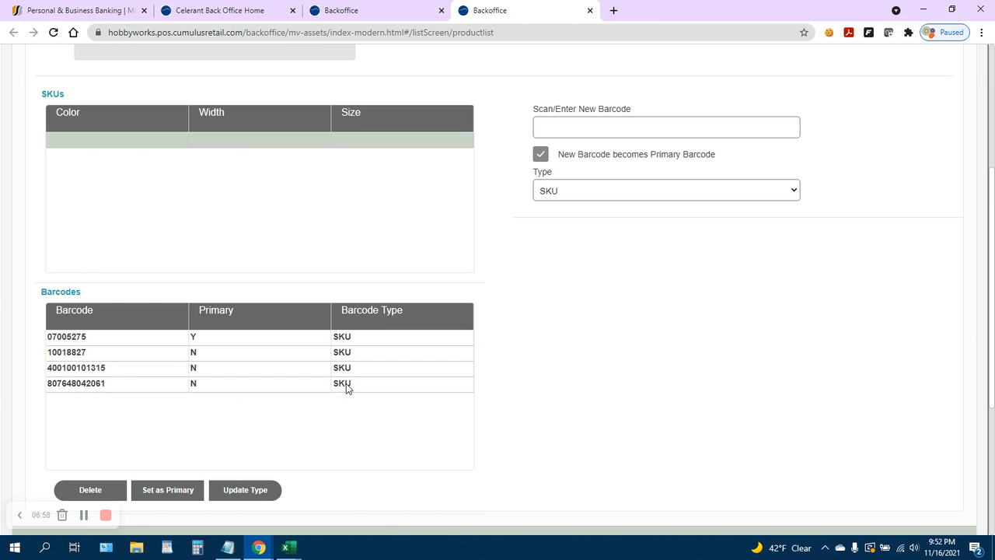
click(185, 389)
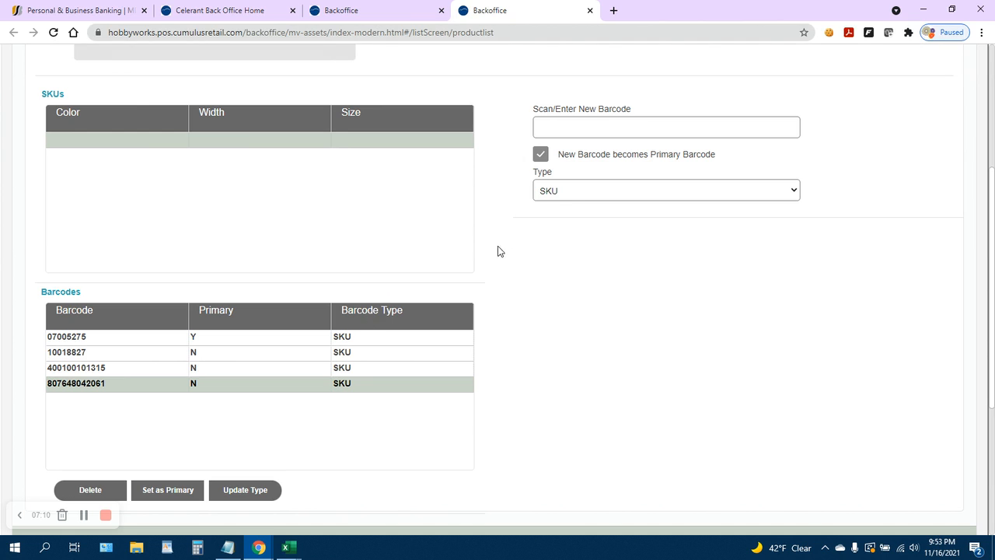
click(564, 191)
click(563, 262)
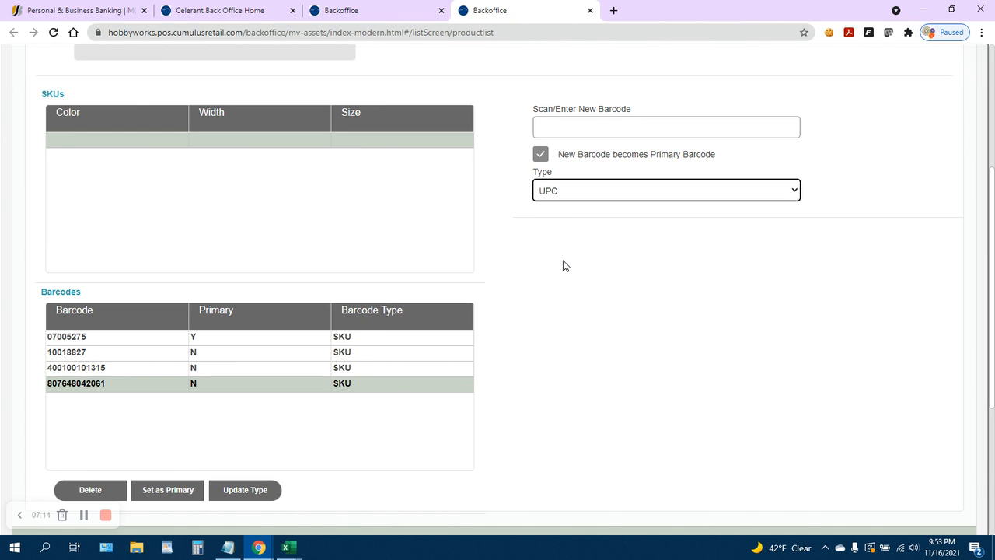
click(179, 491)
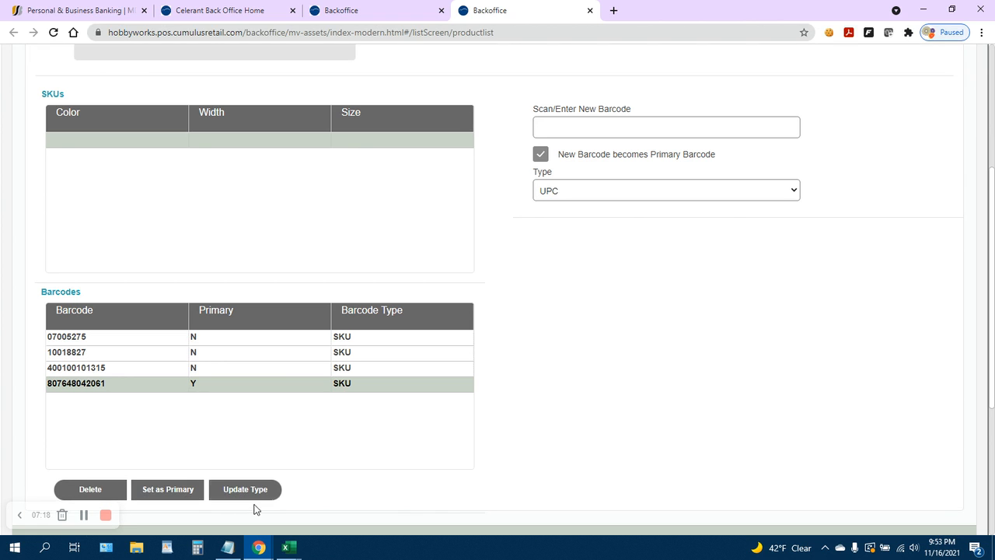
scroll(637, 422, up, 5)
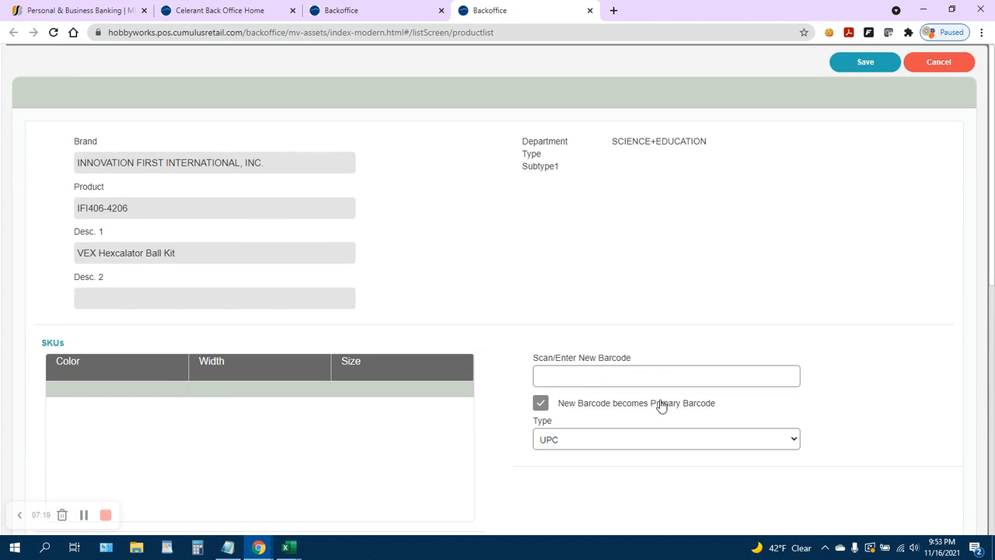
click(859, 58)
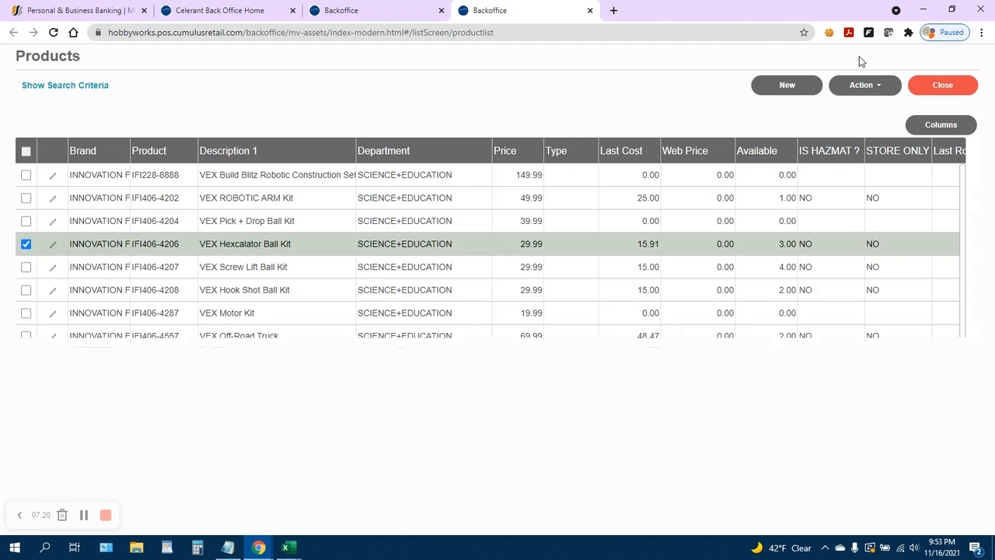
Deselect the product row, open the Product Import wizard in a new tab, and review the key field options.
click(25, 245)
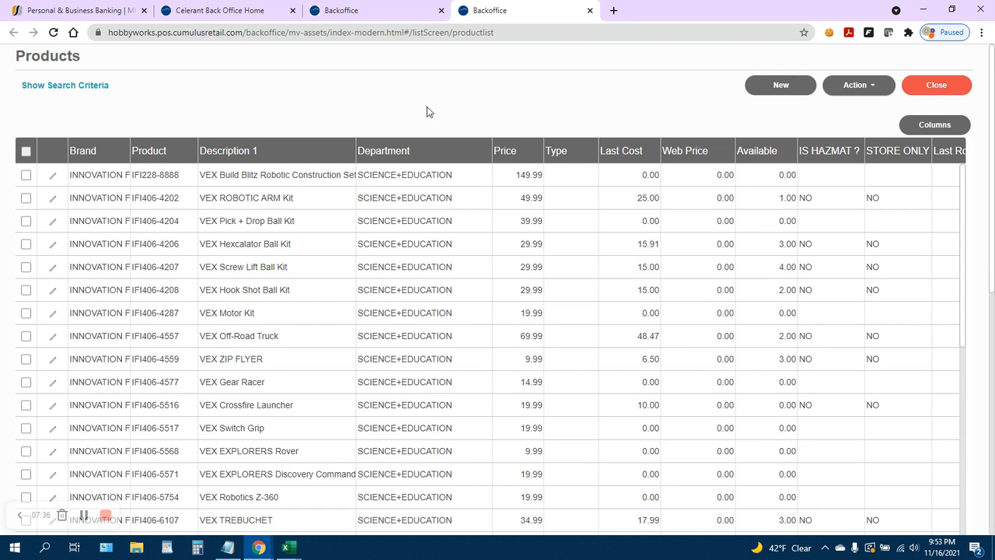
click(221, 11)
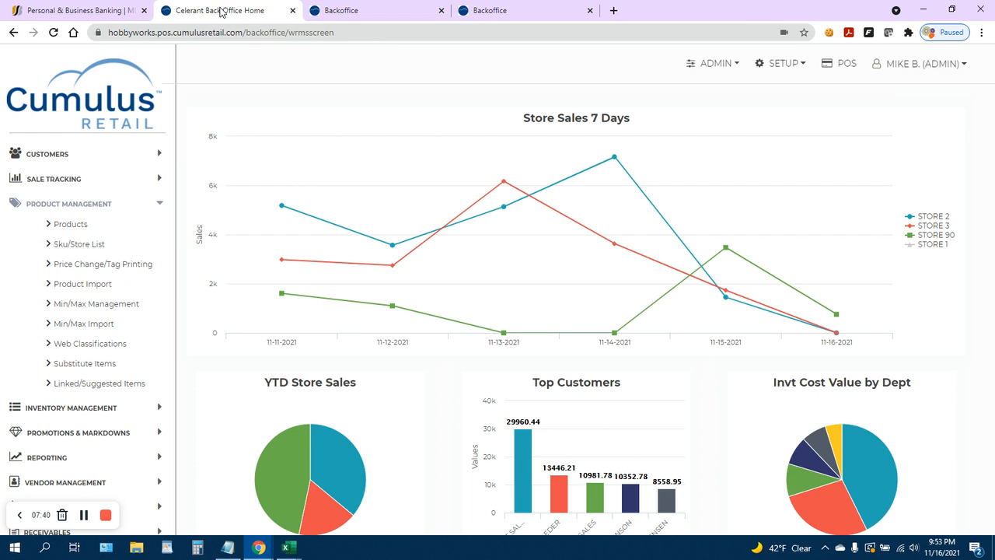
click(92, 286)
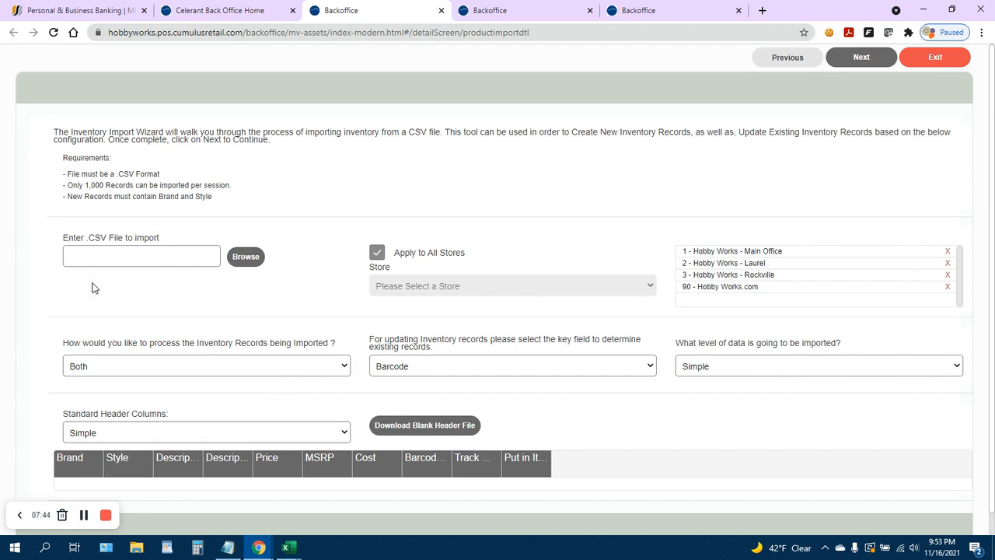
click(395, 368)
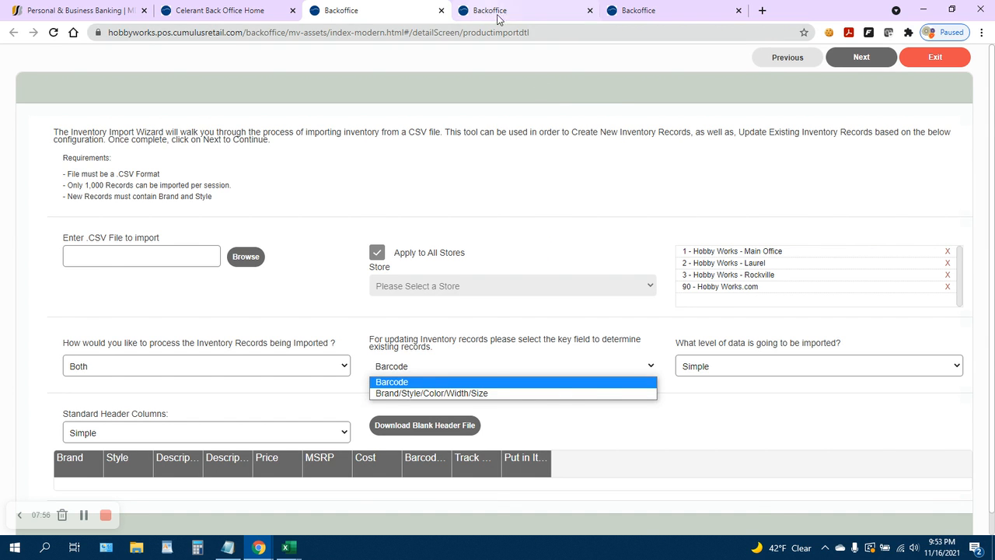
click(521, 10)
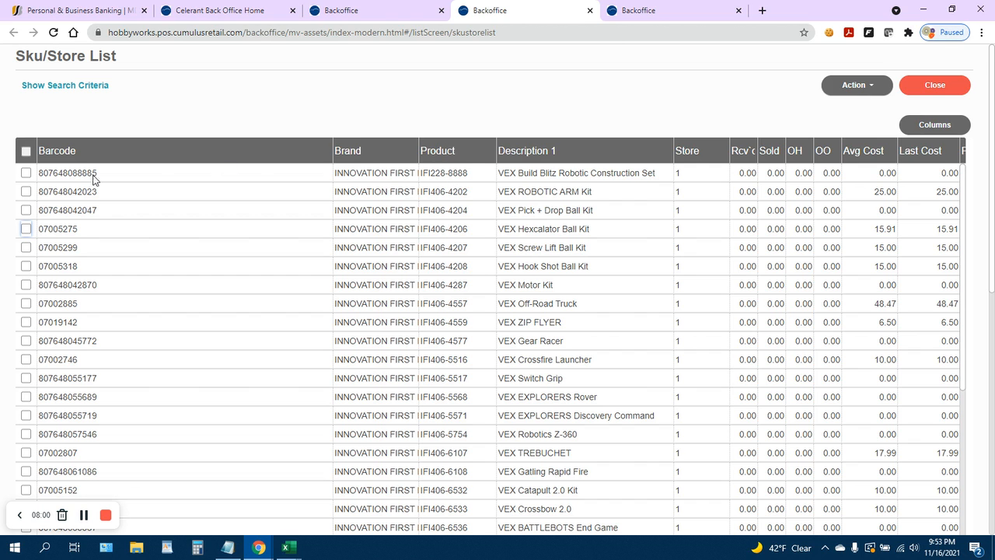
Check the VEX Build Blitz row in the Sku/Store list and open another Product Import wizard.
click(26, 172)
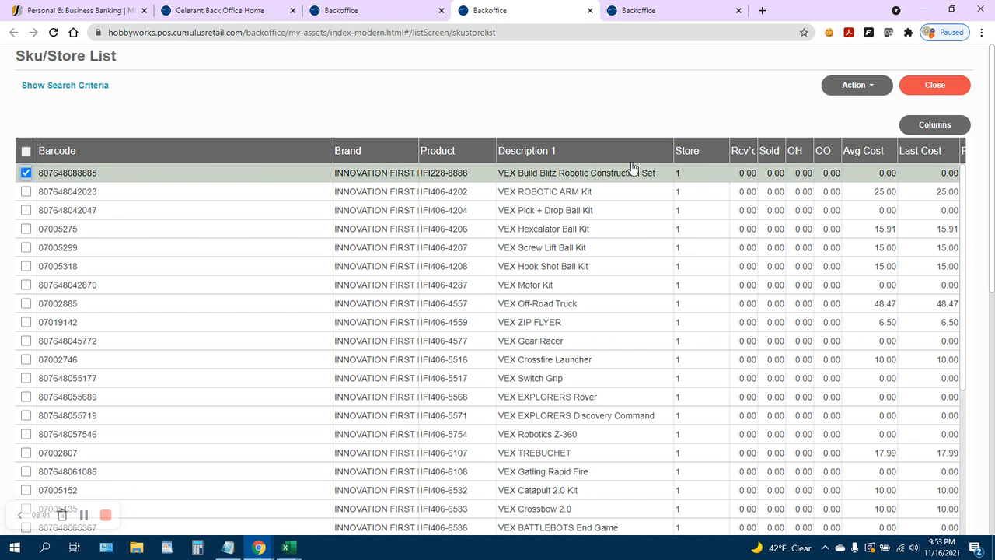
click(865, 91)
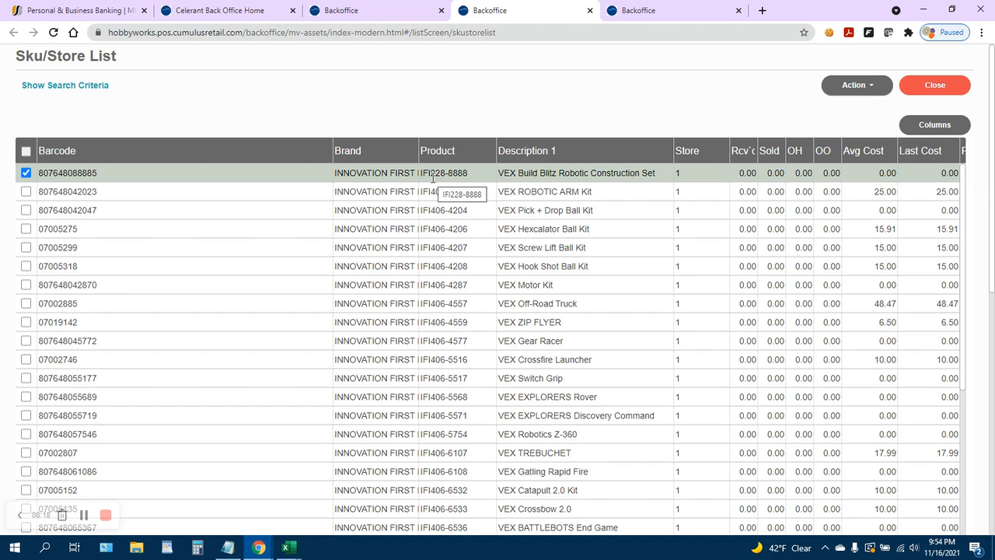
click(220, 11)
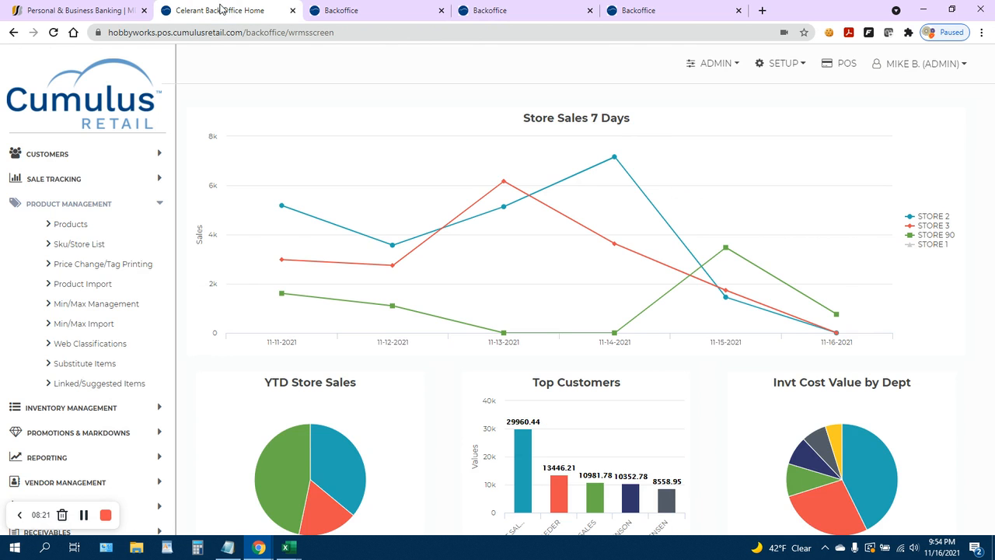
click(99, 285)
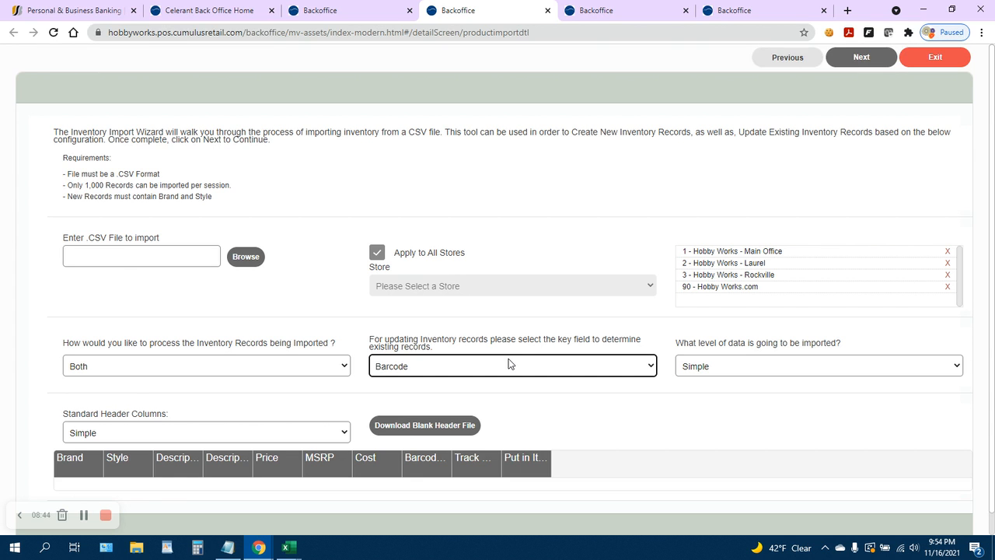
Open a new Sku/Store List search from the back office home page.
click(346, 11)
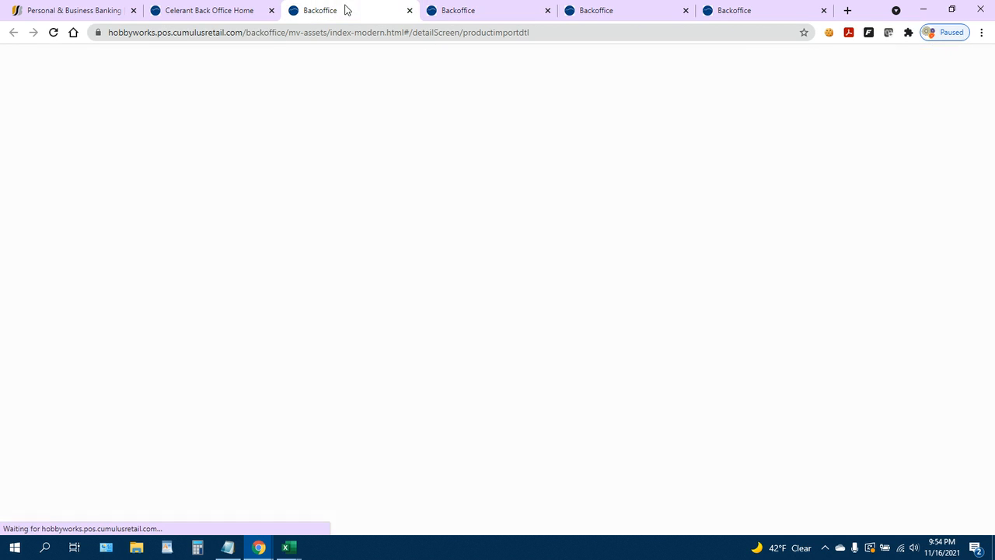
click(250, 6)
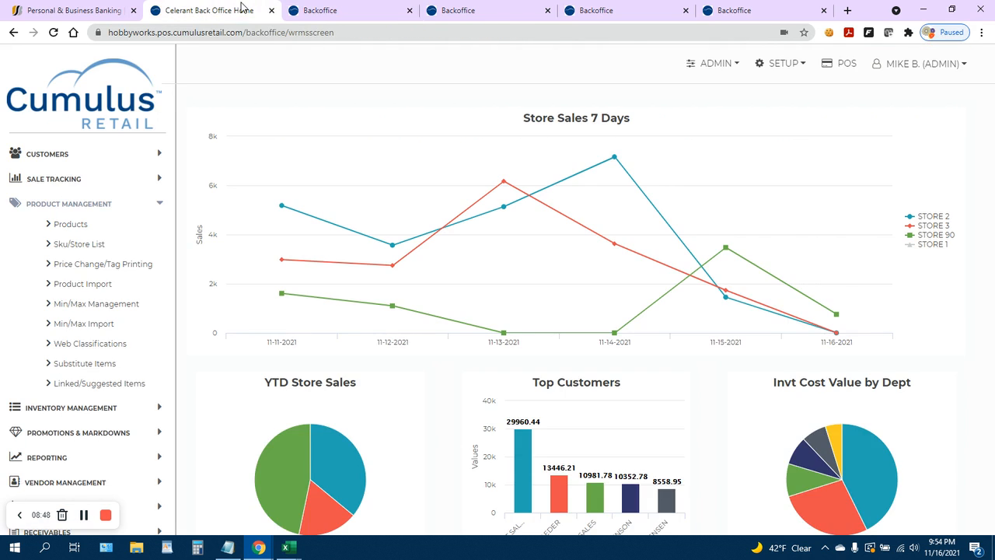
click(76, 242)
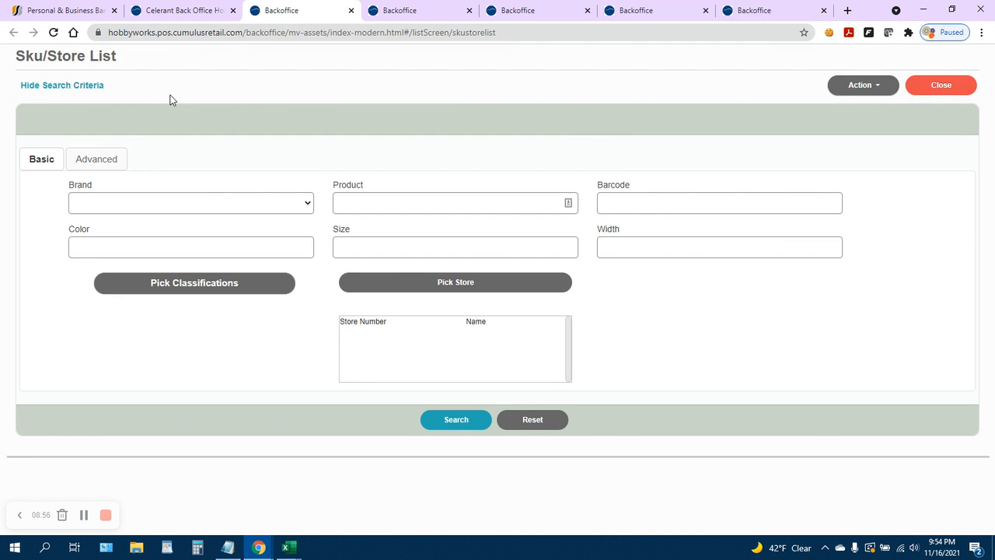
Switch to the Products list and set its Date Created search criterion to TODAY.
click(513, 11)
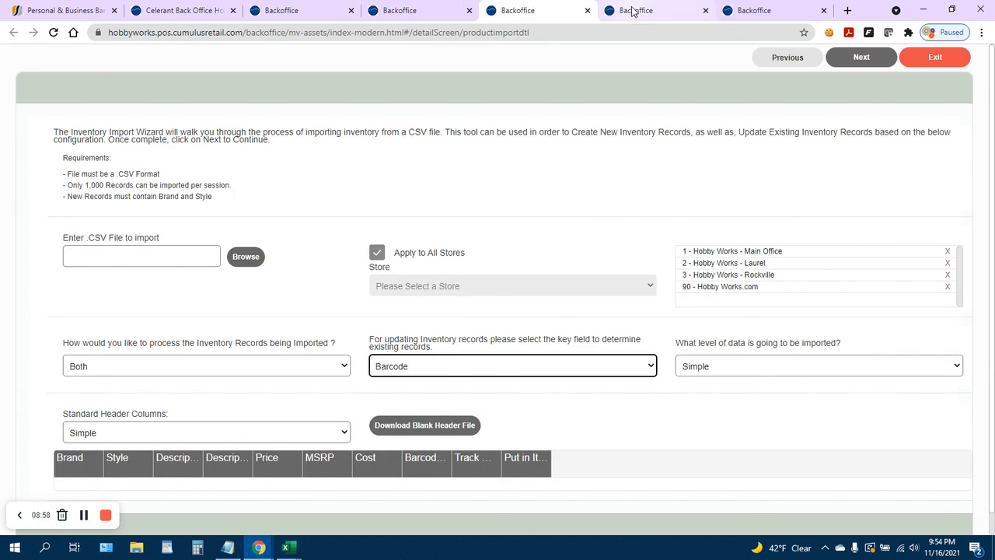
click(634, 11)
click(778, 9)
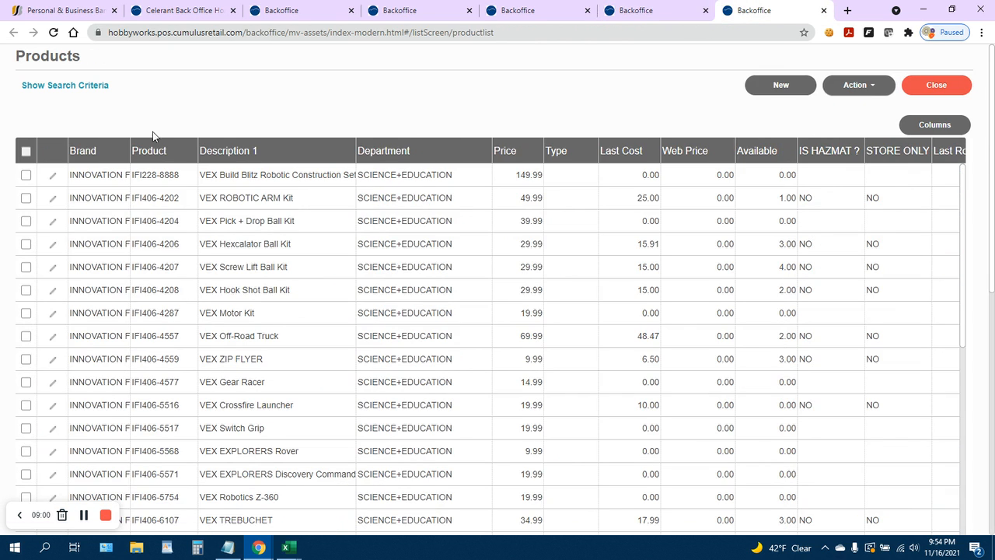
click(92, 87)
click(150, 162)
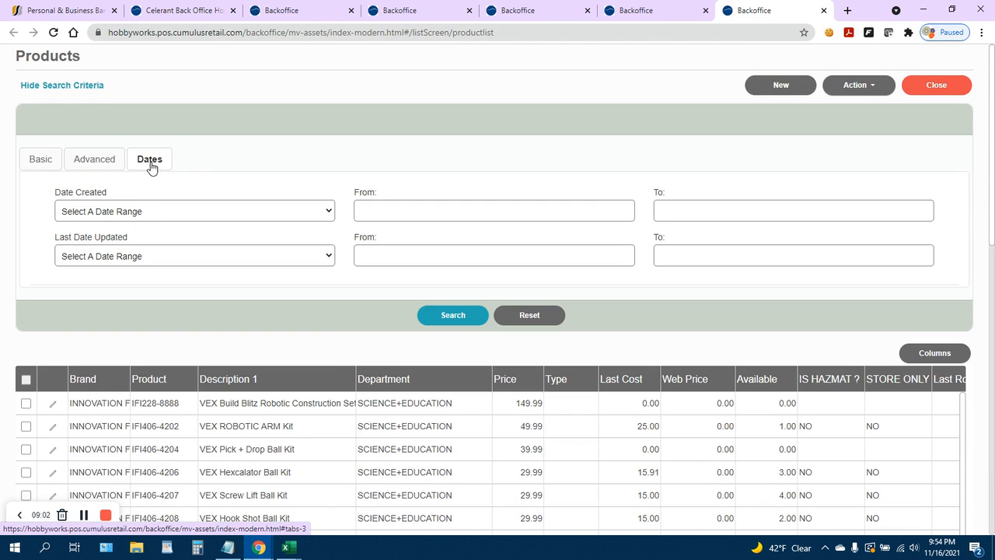
click(163, 226)
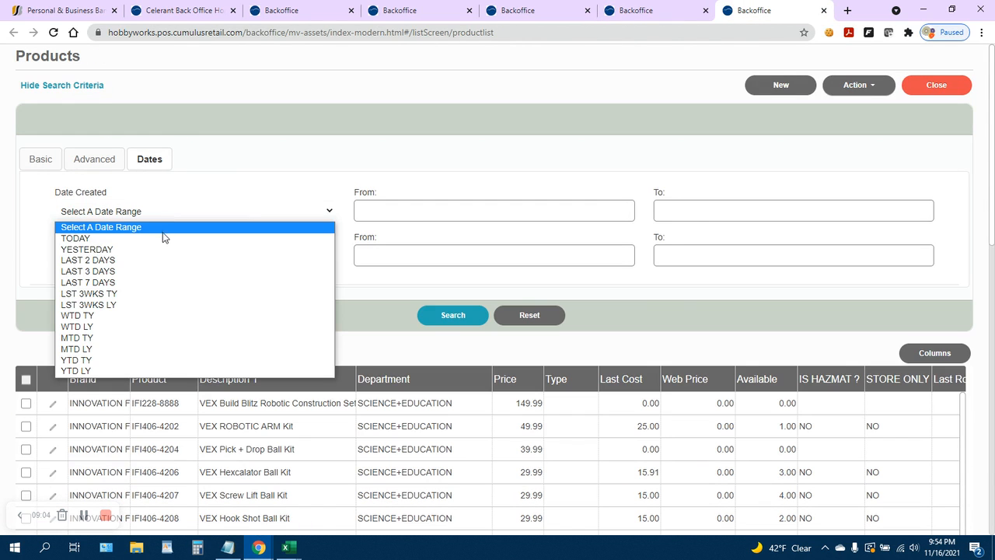
click(163, 239)
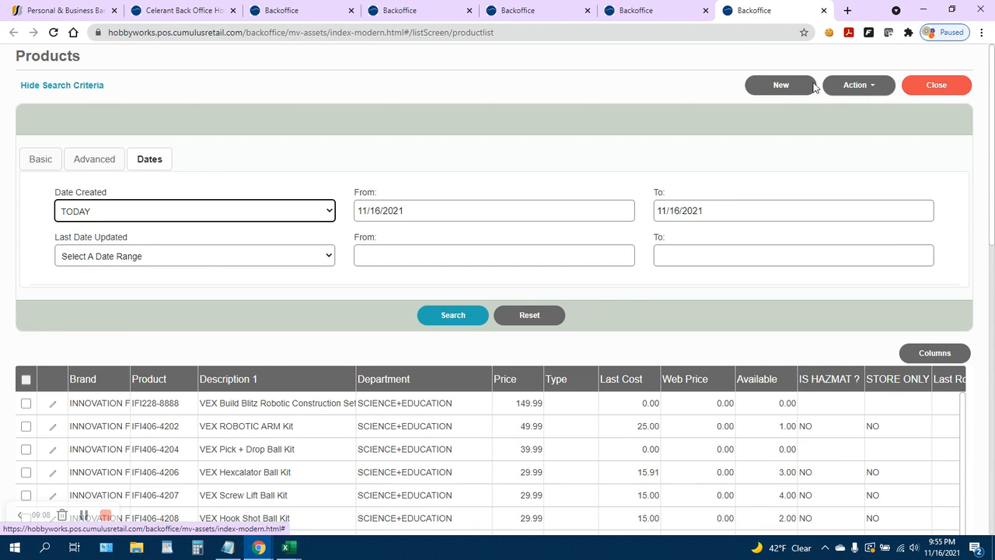
Try to run Set Min/Max on the Products list, first with no row and then with all rows selected.
click(856, 90)
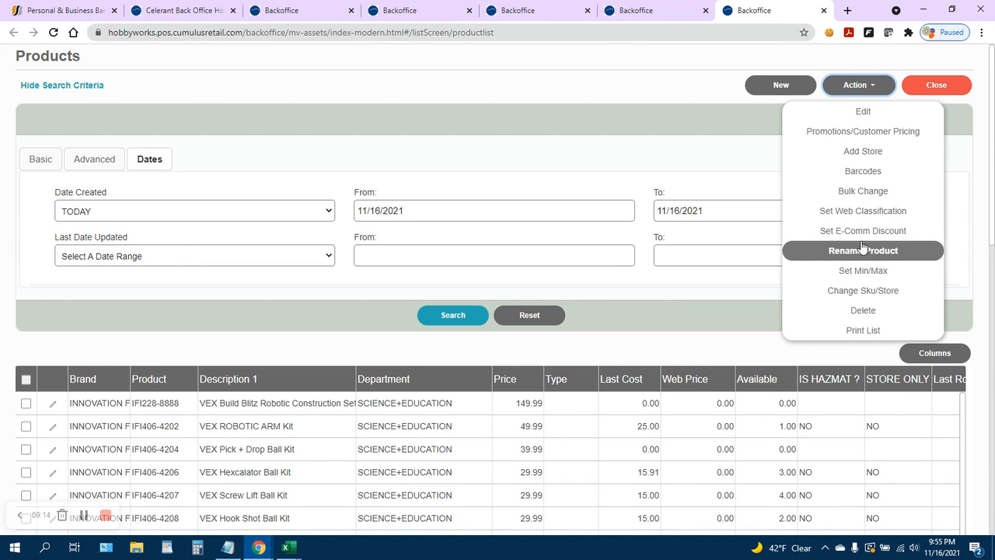
click(863, 270)
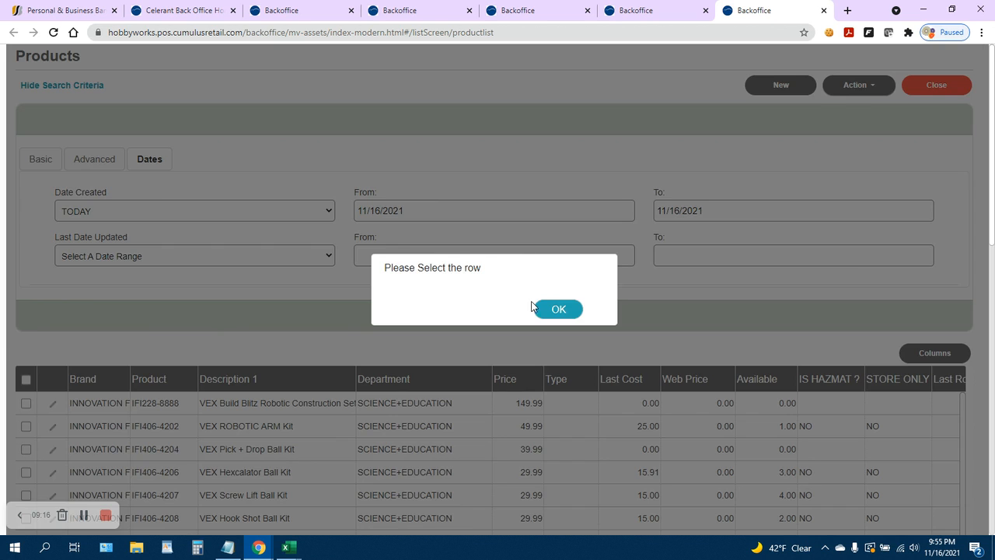
click(535, 308)
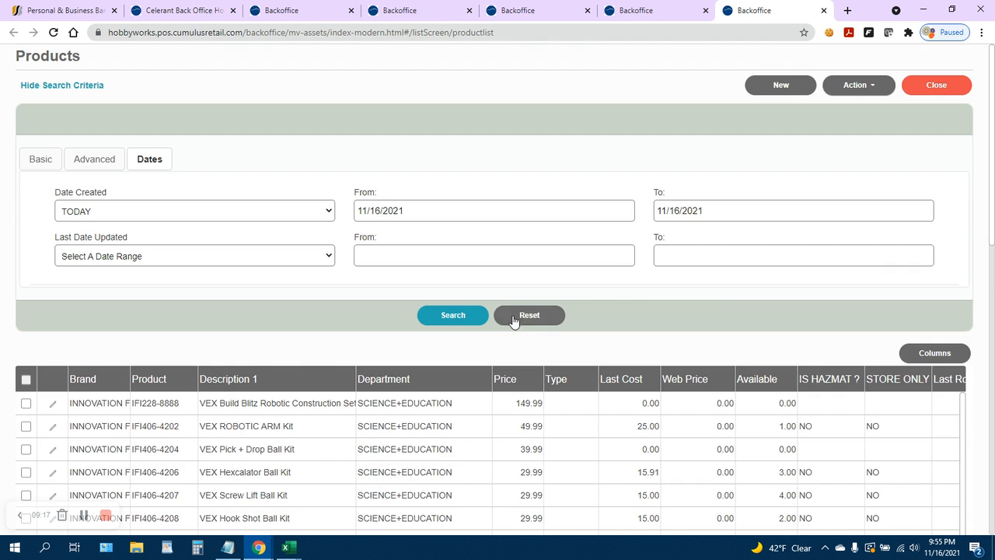
click(26, 379)
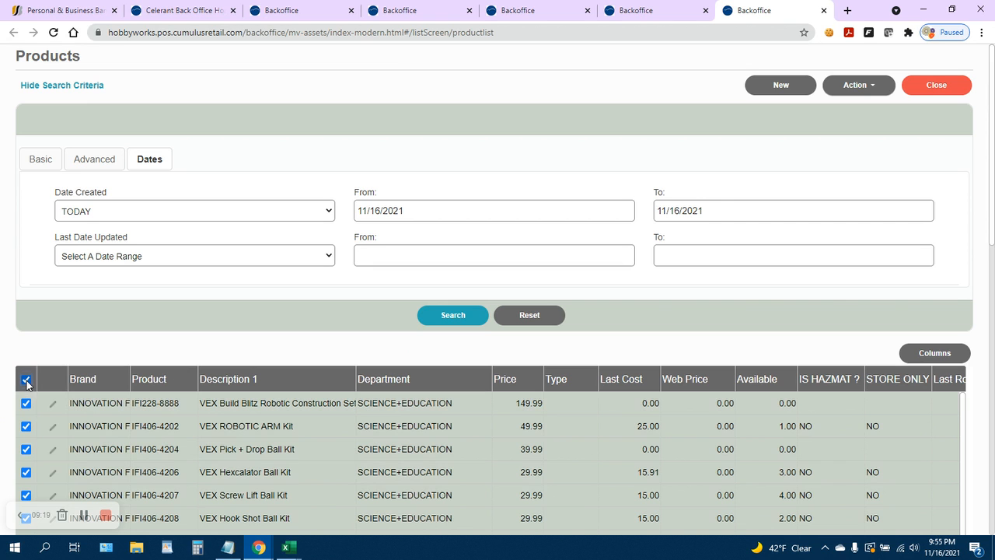
click(869, 89)
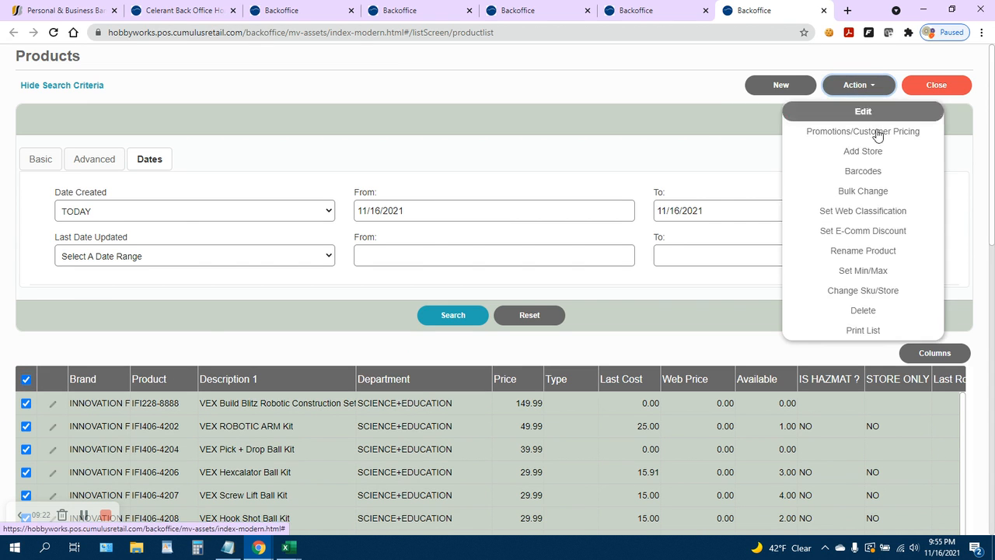
click(894, 270)
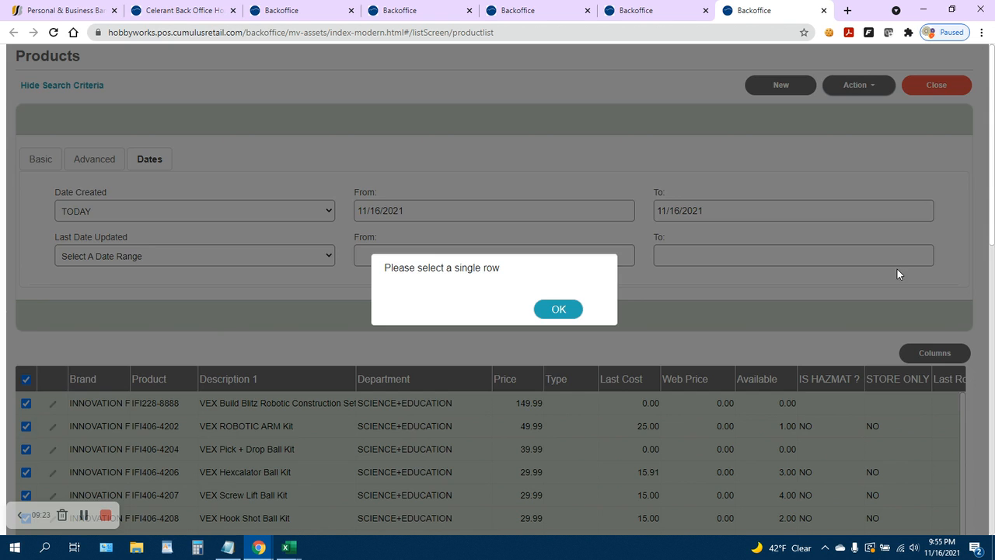
click(565, 315)
Open a fresh Product Import wizard from the home page and open the key field choices for updating records.
click(420, 8)
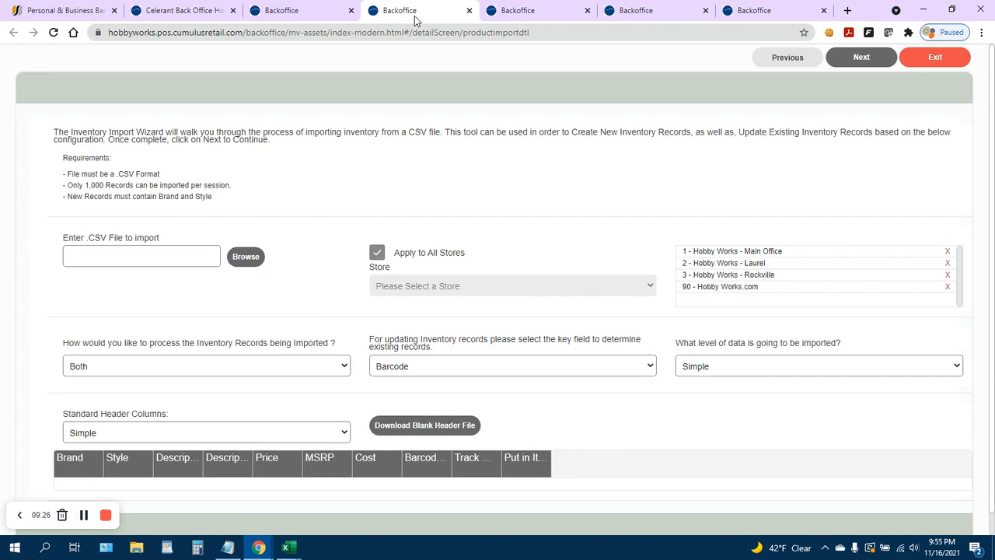
click(516, 13)
click(307, 11)
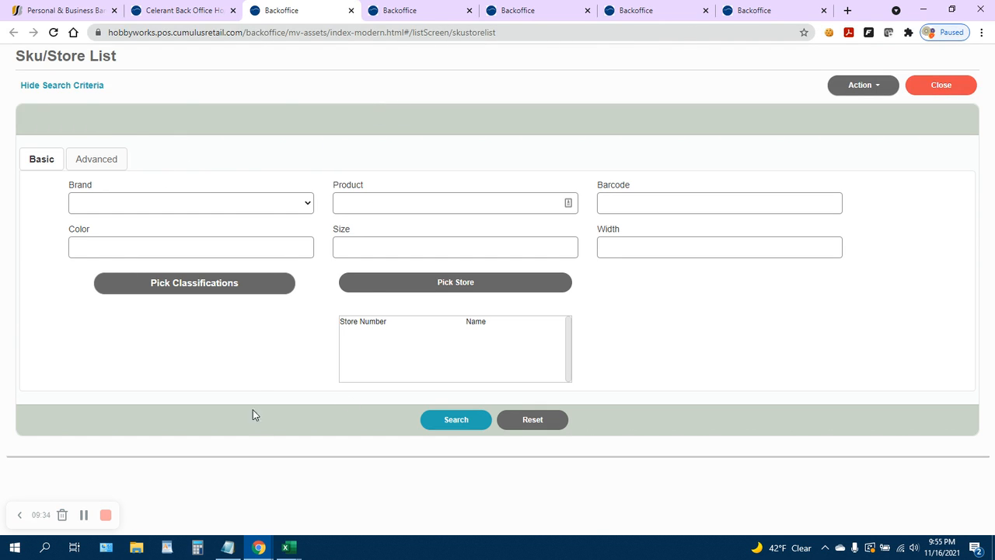
click(152, 12)
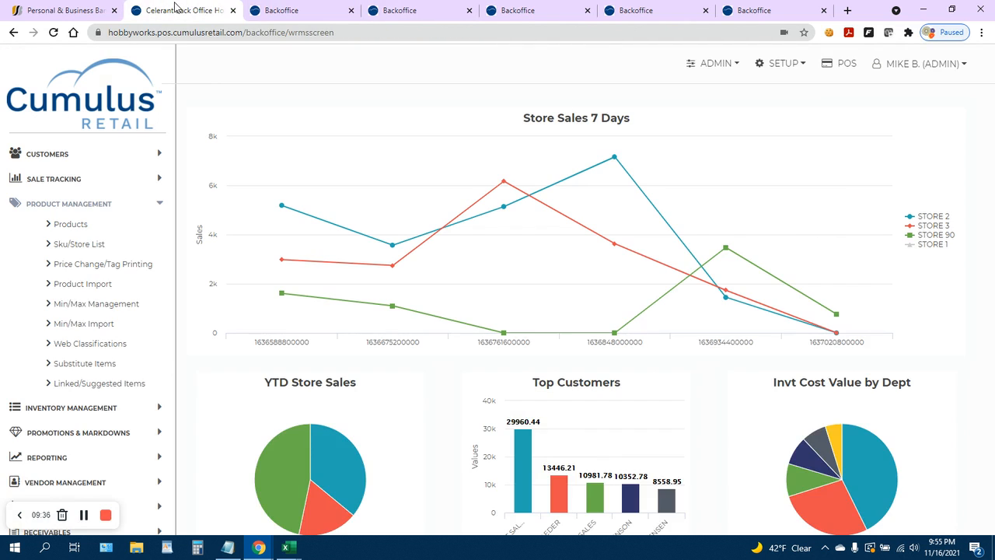
click(86, 285)
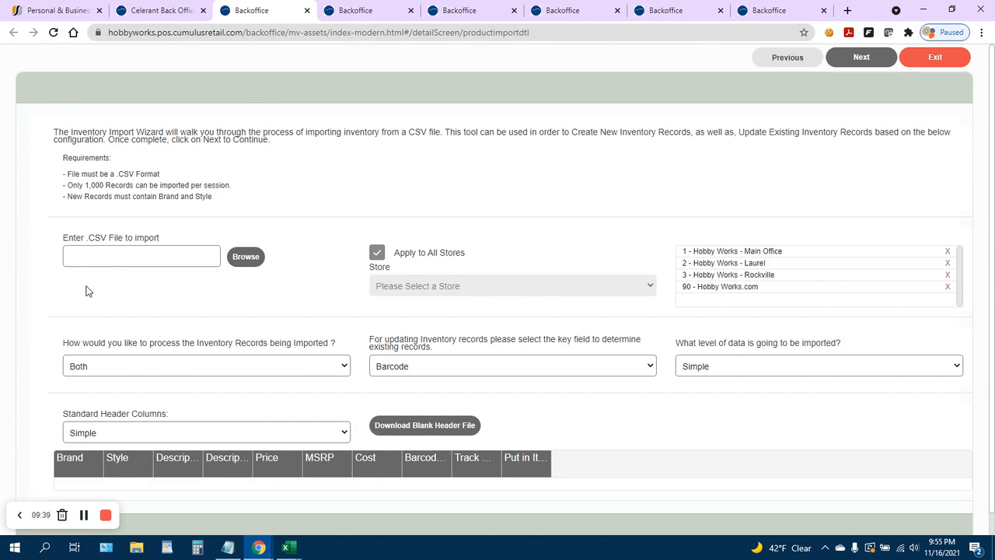
click(447, 380)
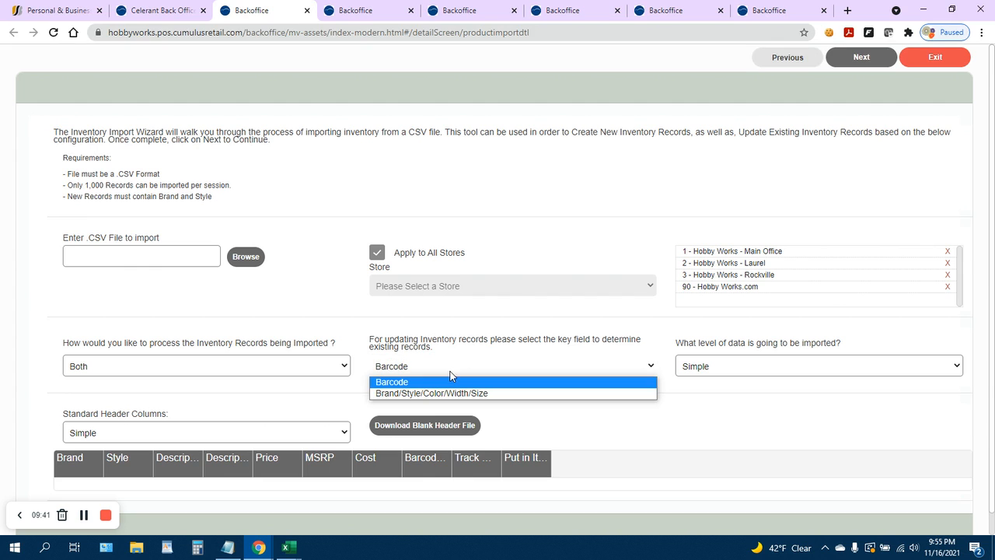